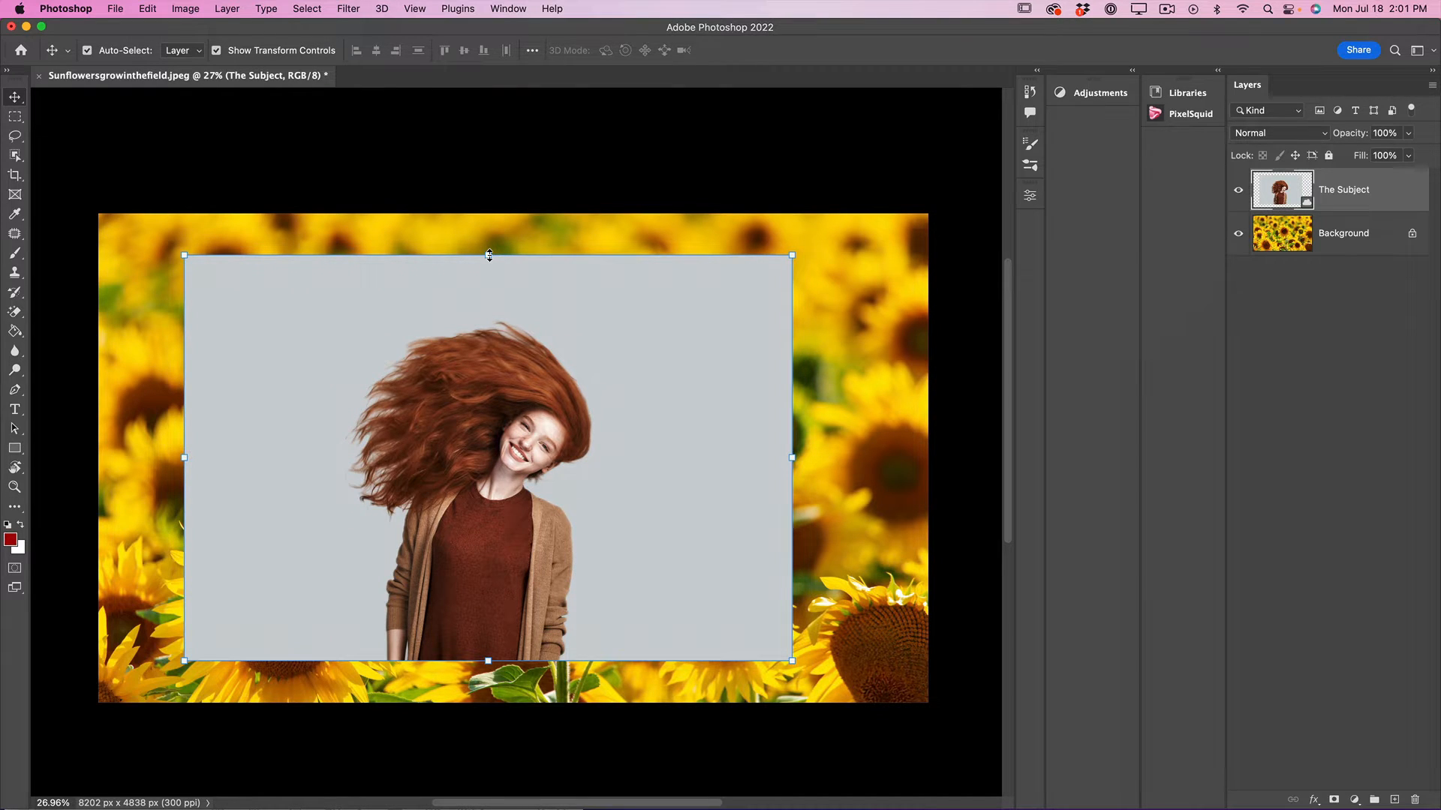
Scale The Subject layer up to about 212% and position it so the woman's head and hair fit inside the canvas.
click(489, 255)
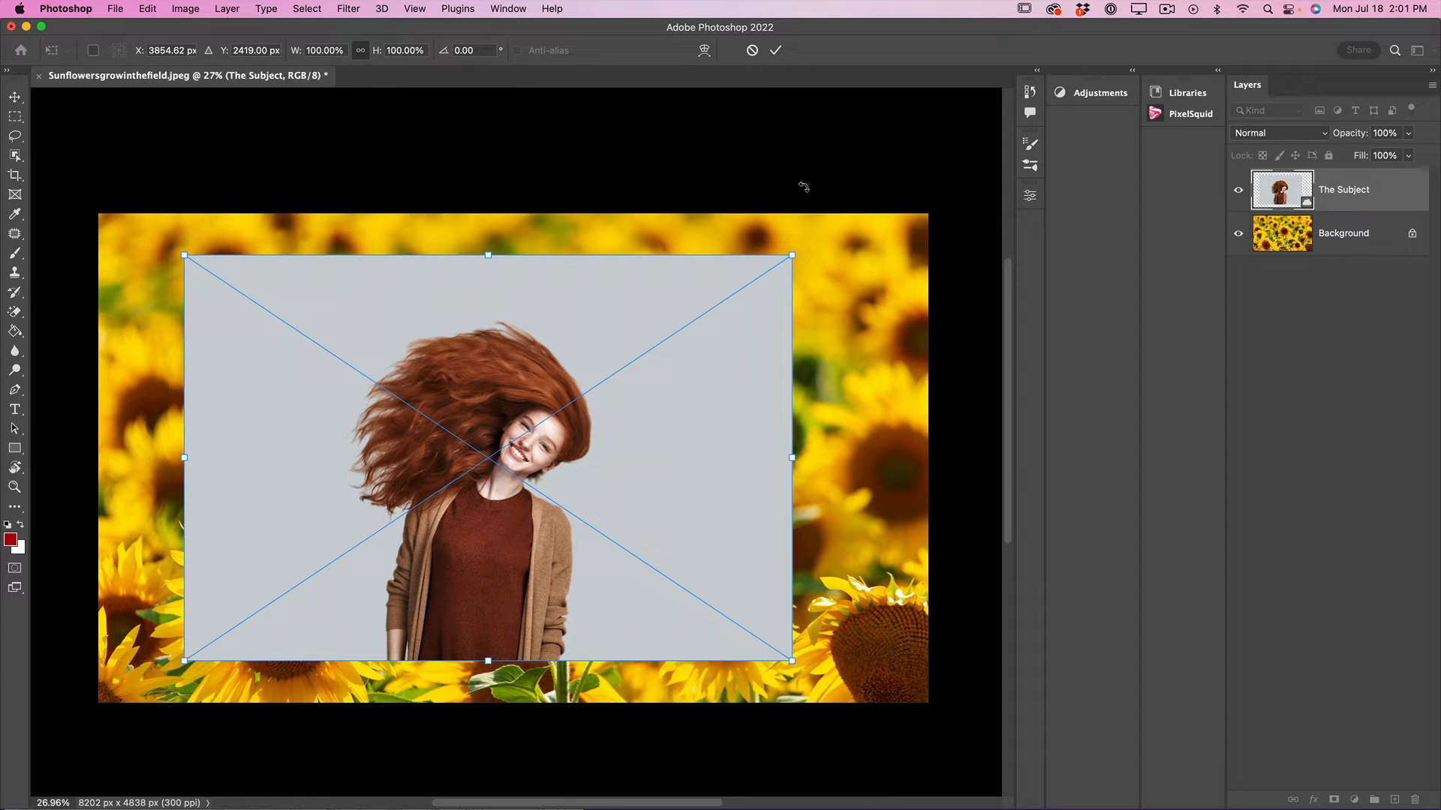
drag(792, 257, 981, 129)
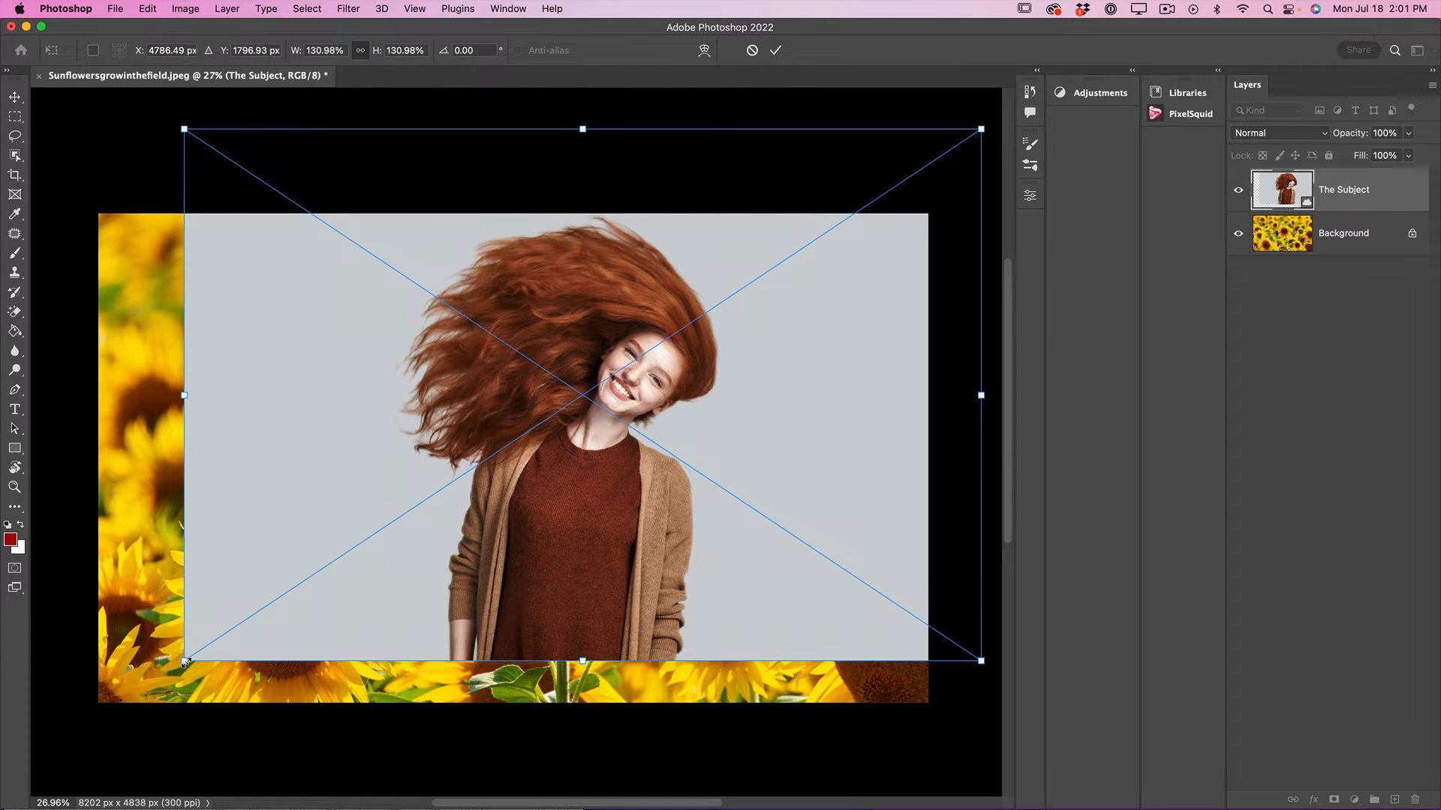
drag(184, 664, 45, 794)
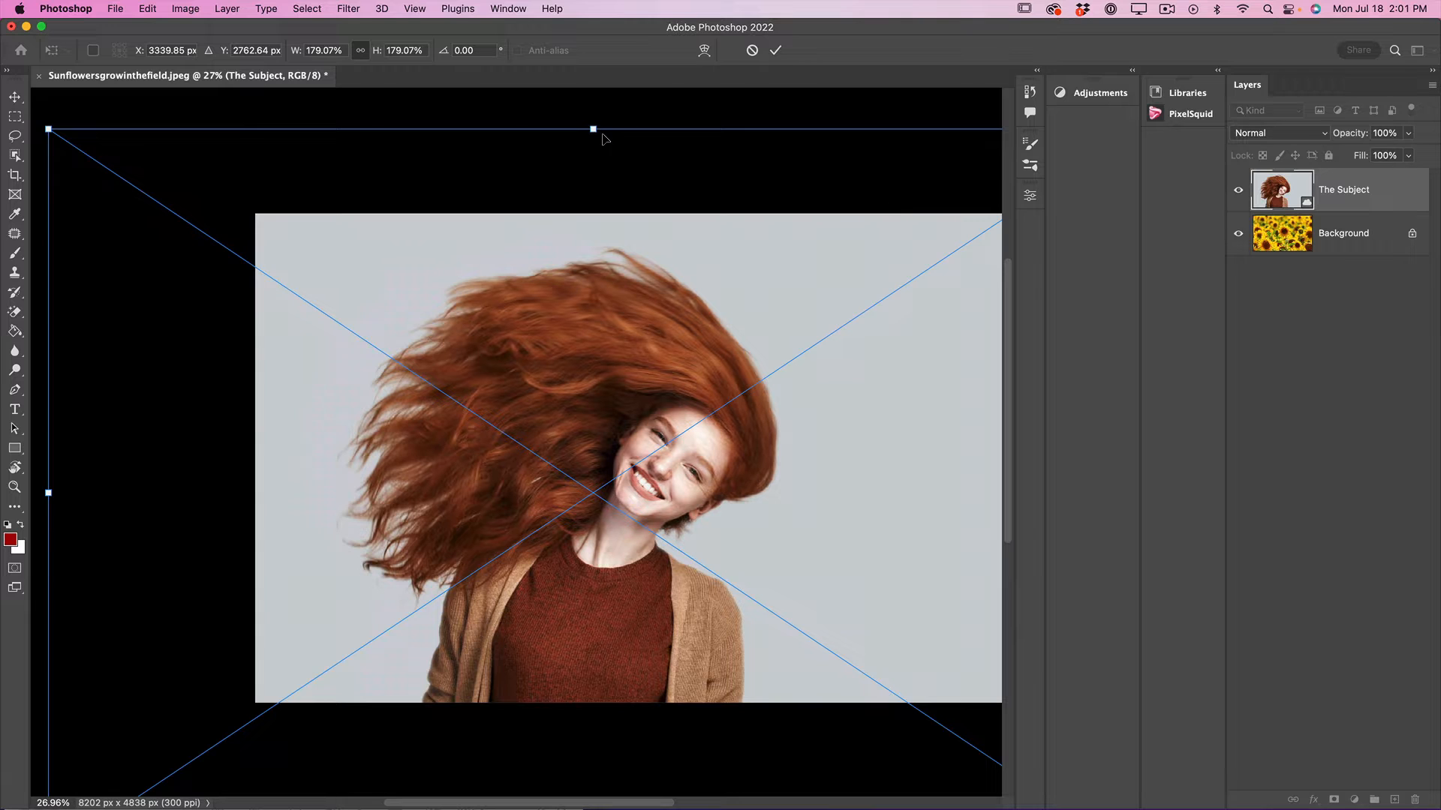
drag(593, 129, 595, 82)
scroll(633, 291, right, 4)
scroll(632, 290, down, 3)
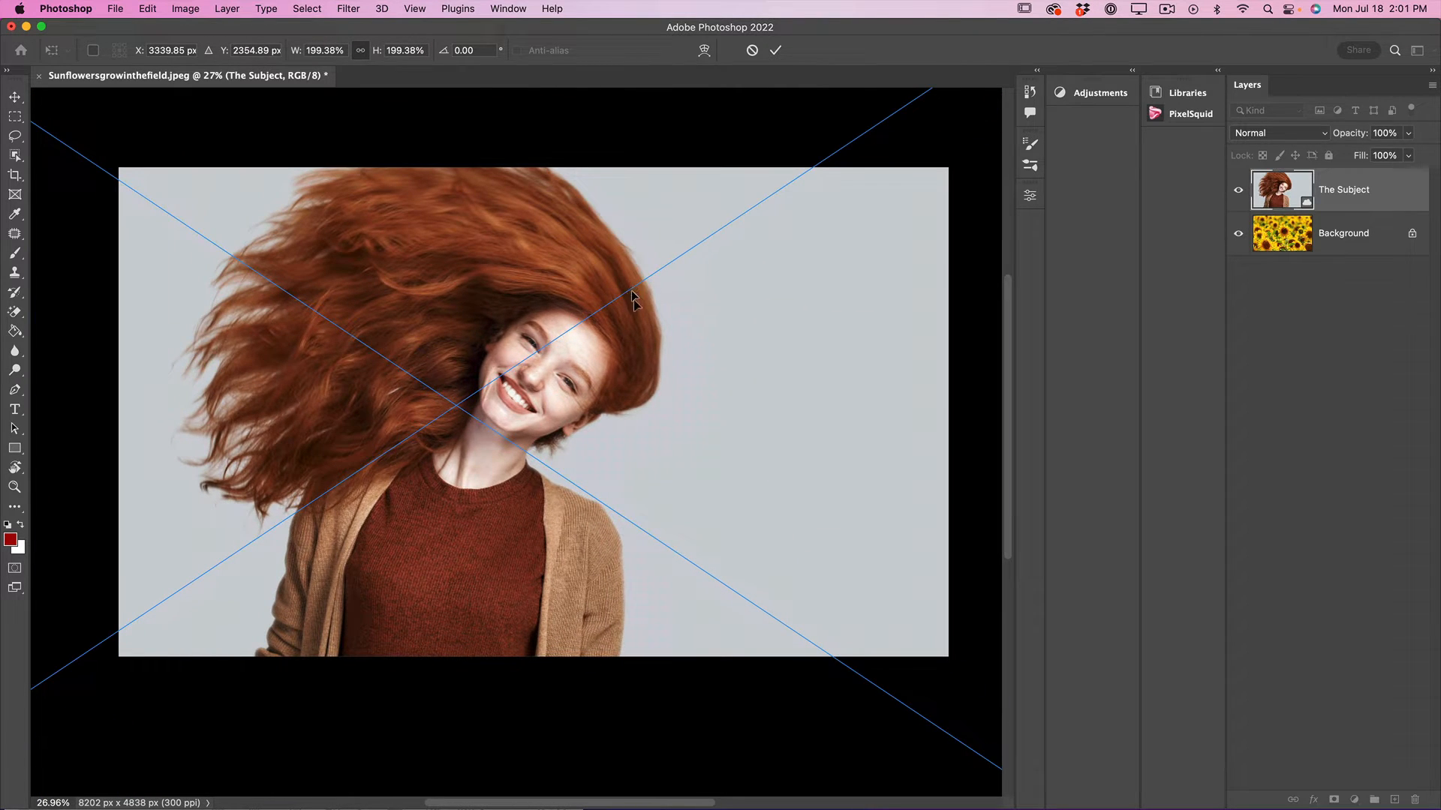
drag(575, 270, 660, 428)
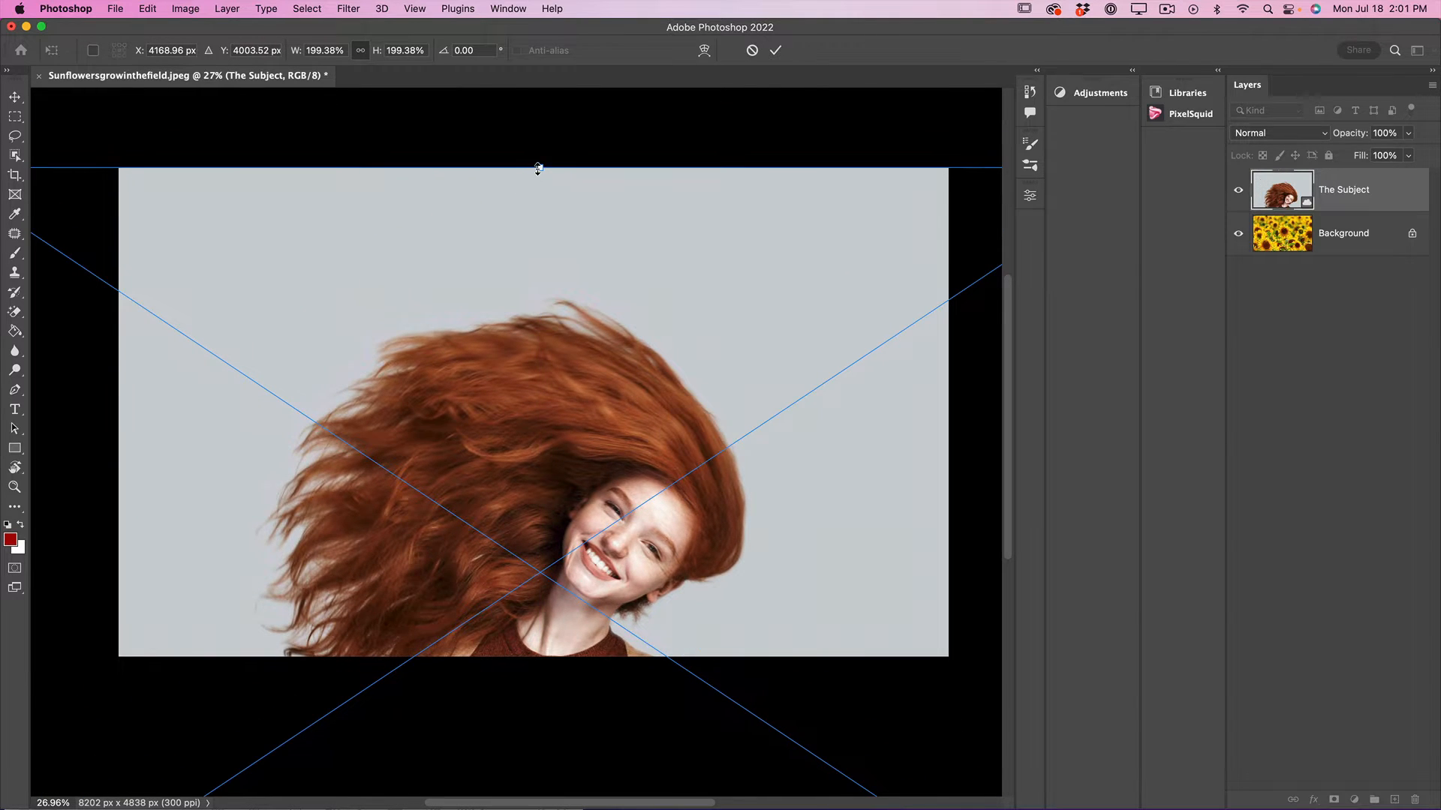
drag(538, 167, 539, 117)
drag(601, 403, 598, 331)
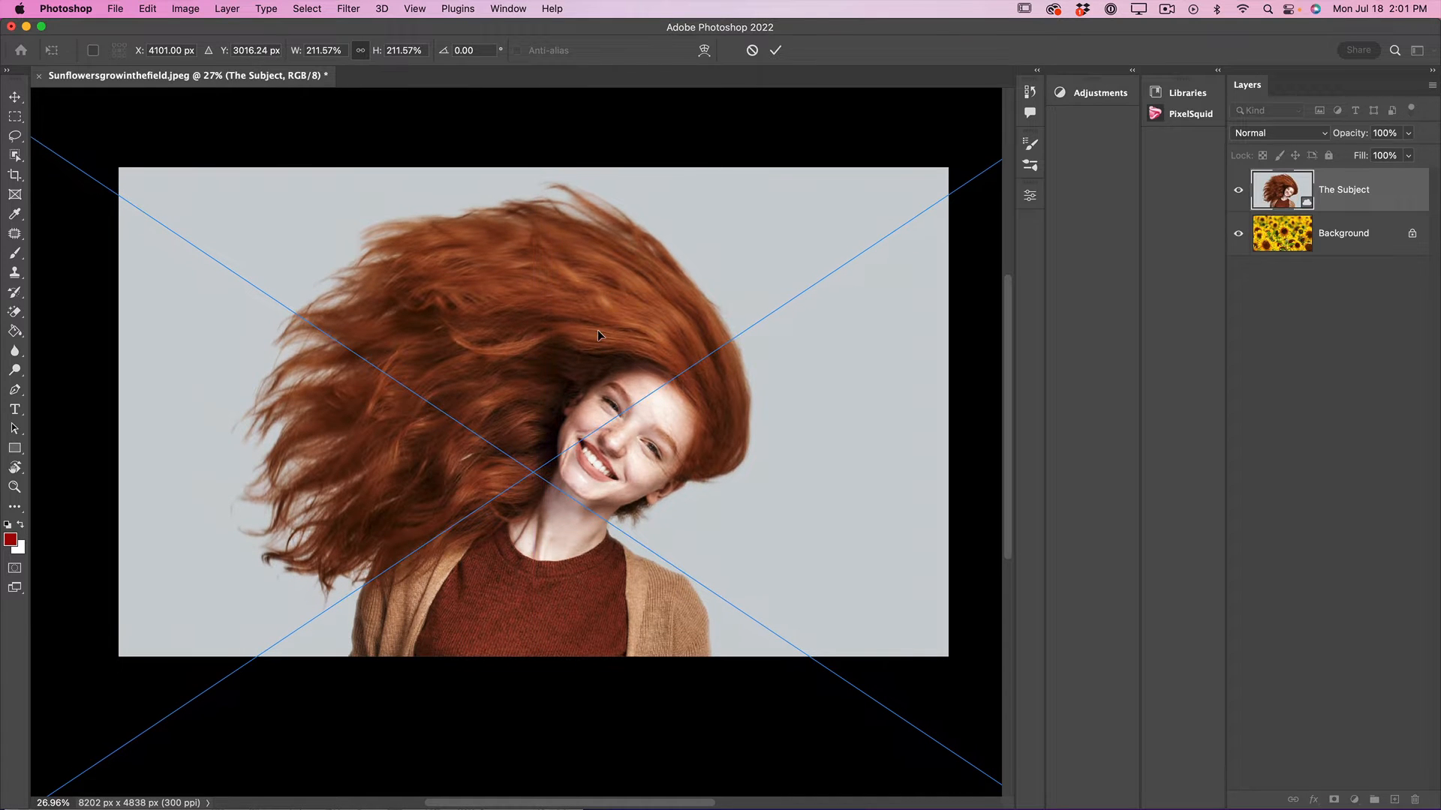
click(778, 50)
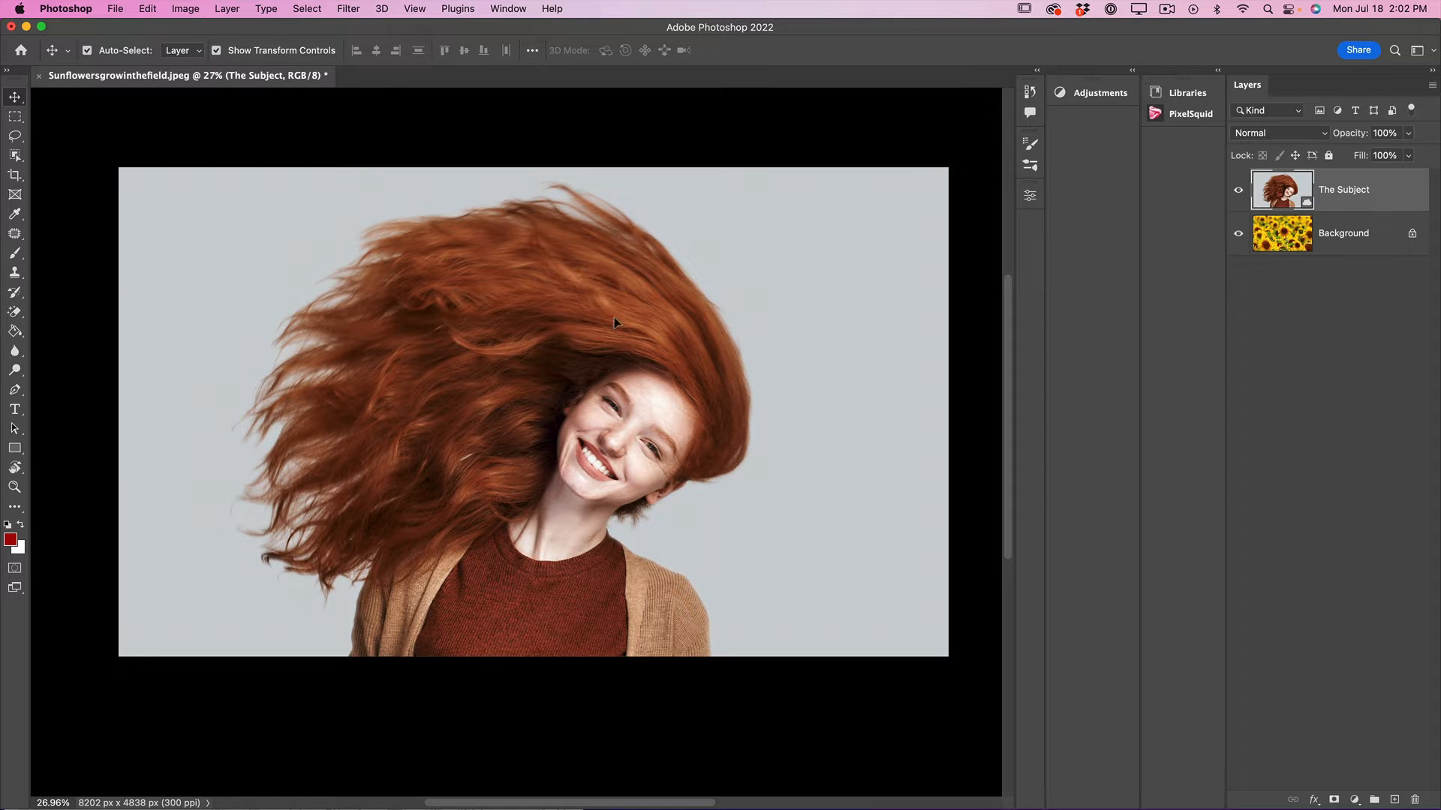
Select the woman with the Object Selection tool and open the selection in Select and Mask.
scroll(608, 324, left, 1)
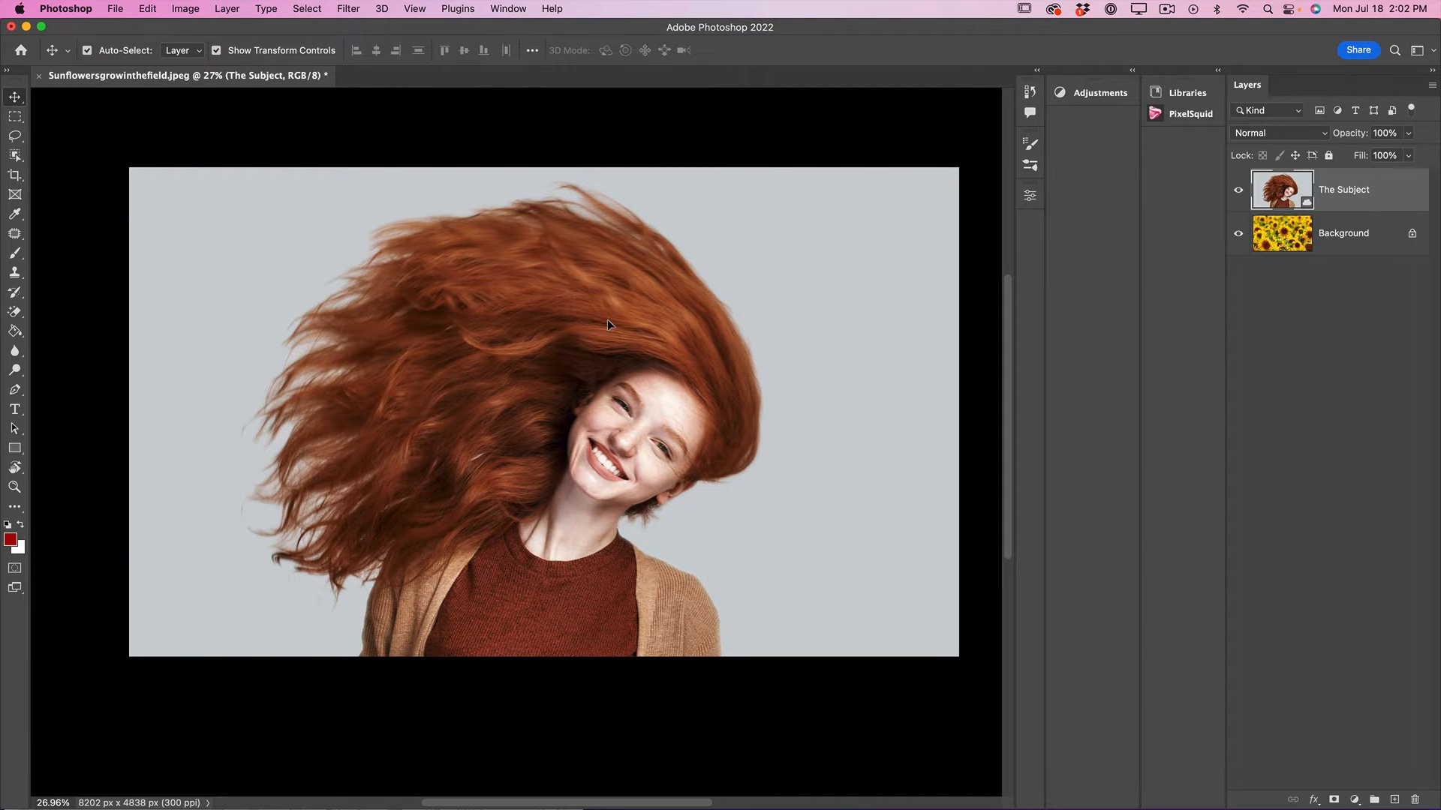
scroll(608, 324, right, 4)
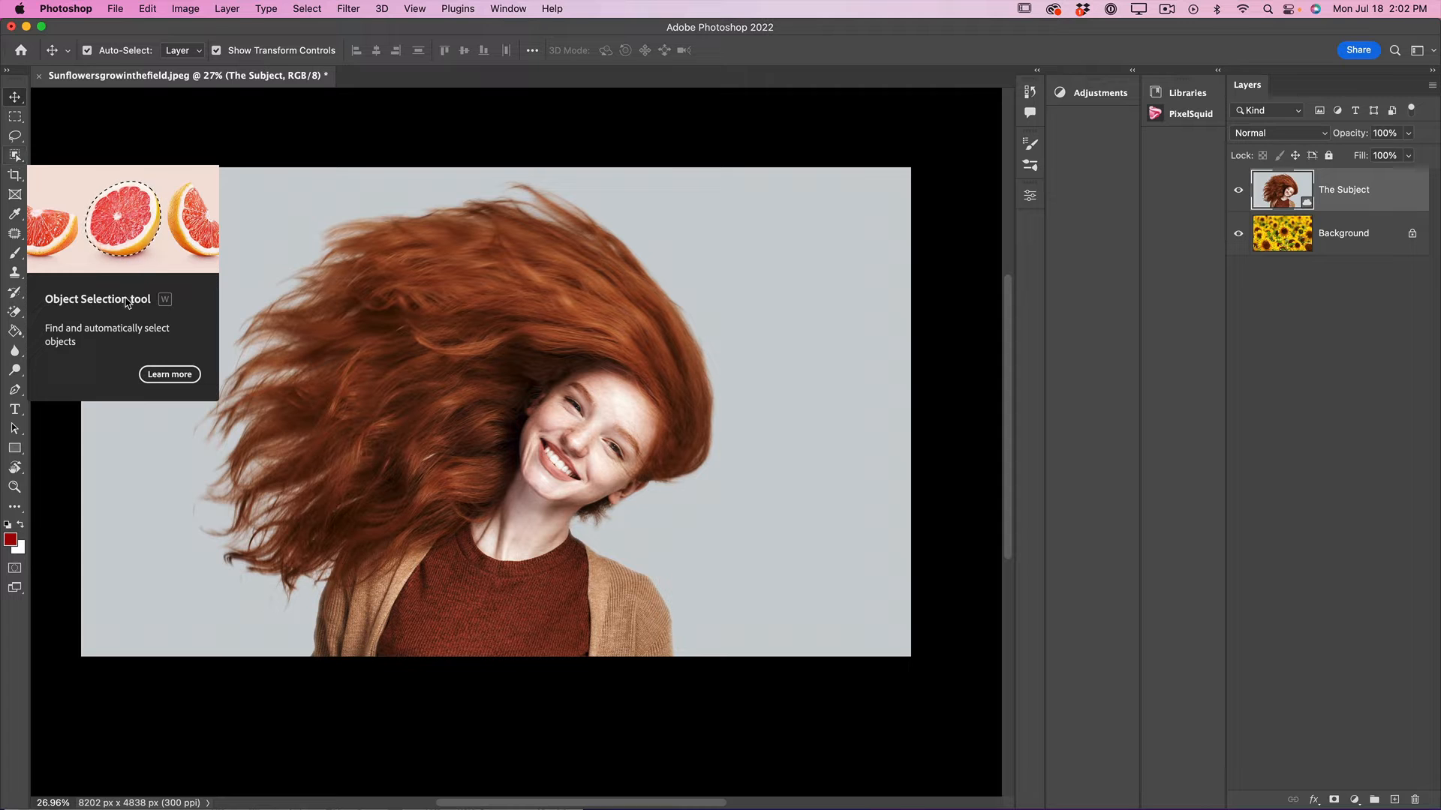
click(17, 157)
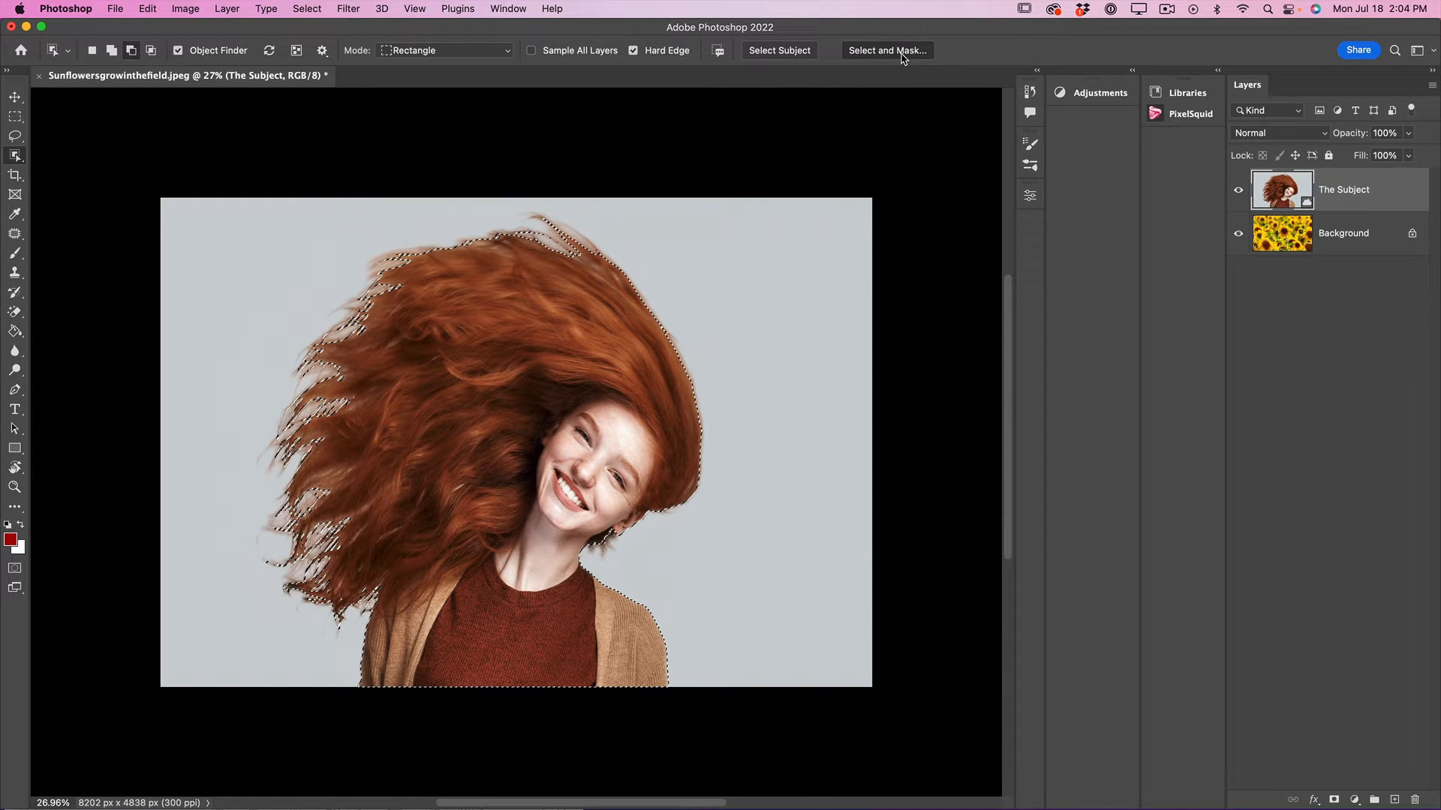
click(902, 51)
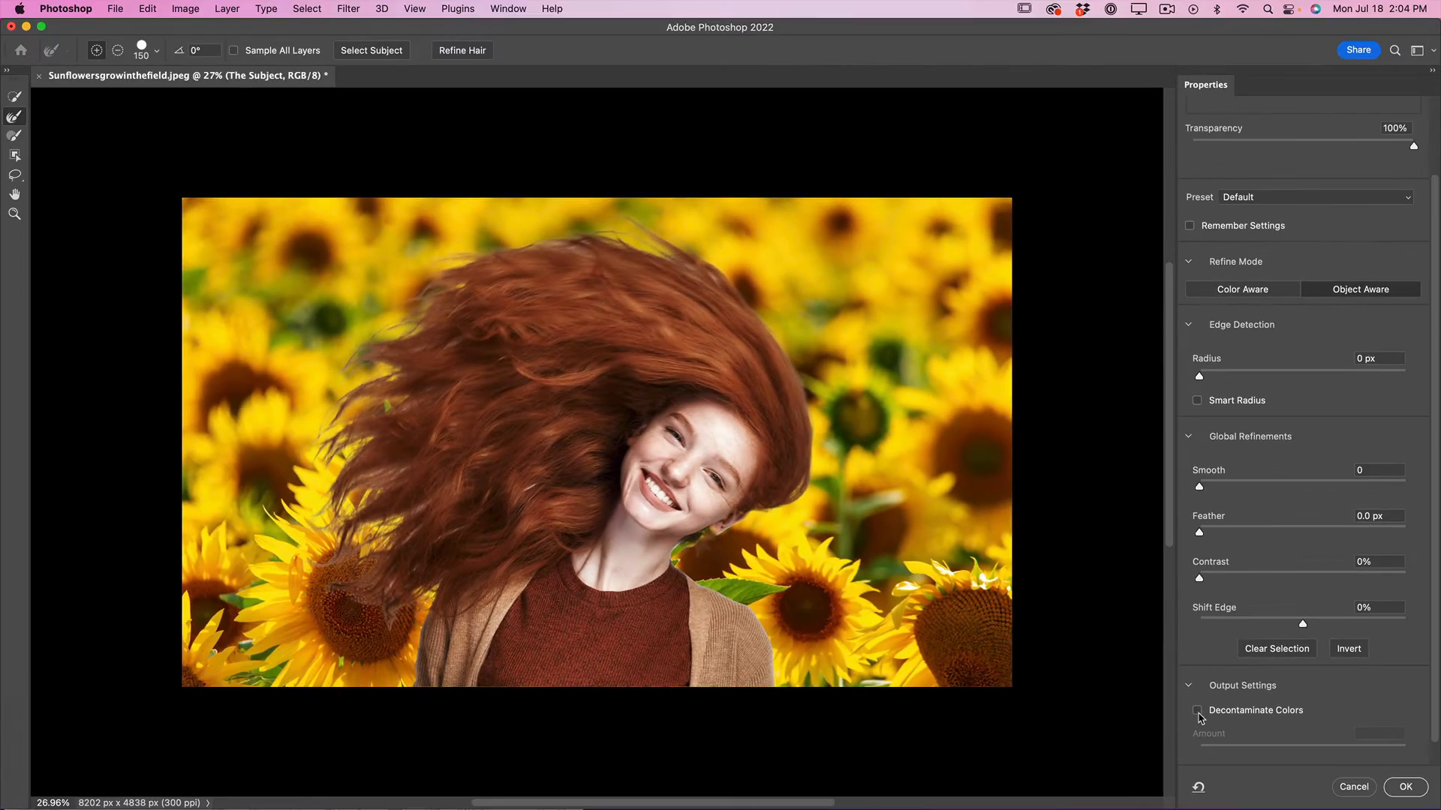
Enable Decontaminate Colors at 100% for the selection output.
click(1197, 711)
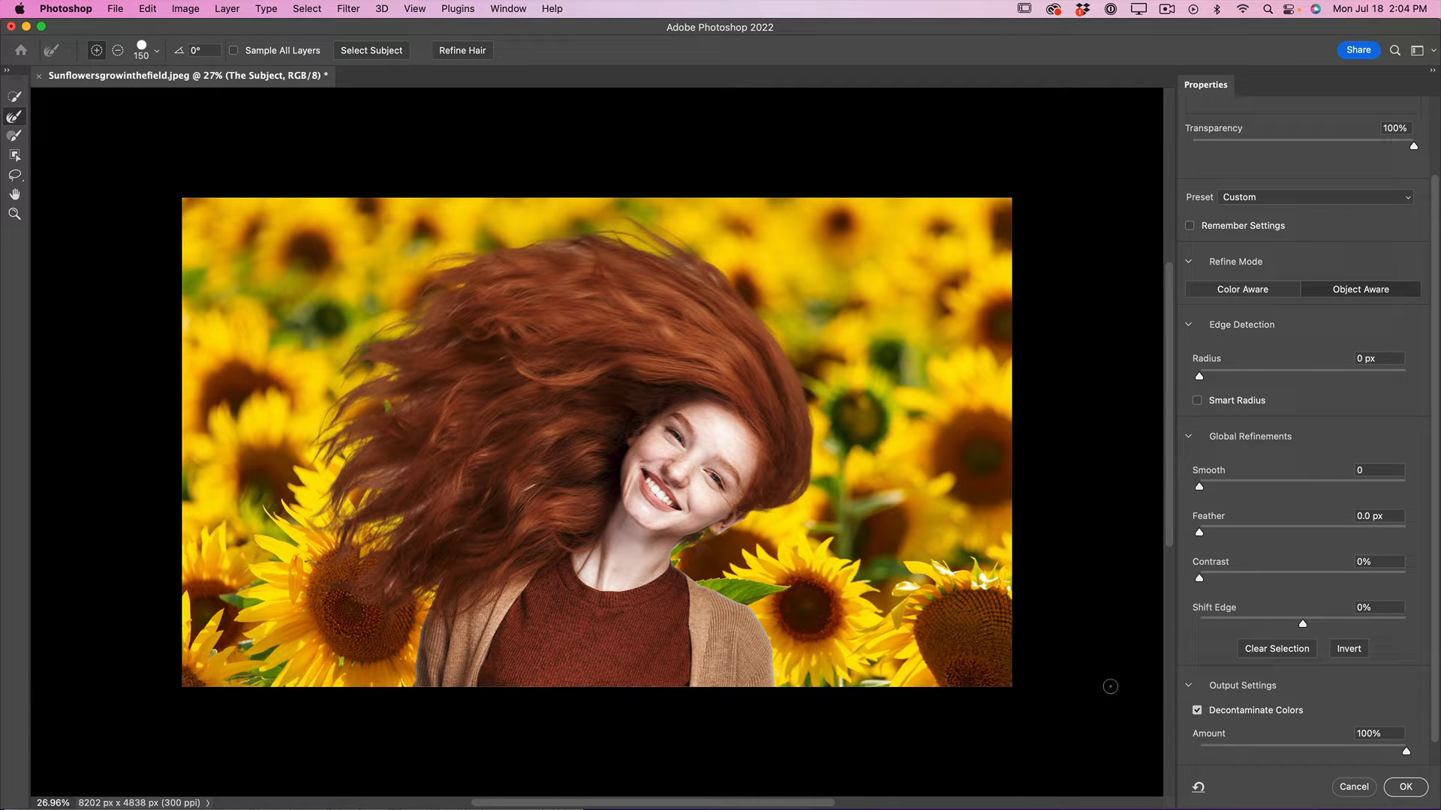
key(XF86AudioMute)
scroll(1242, 460, up, 3)
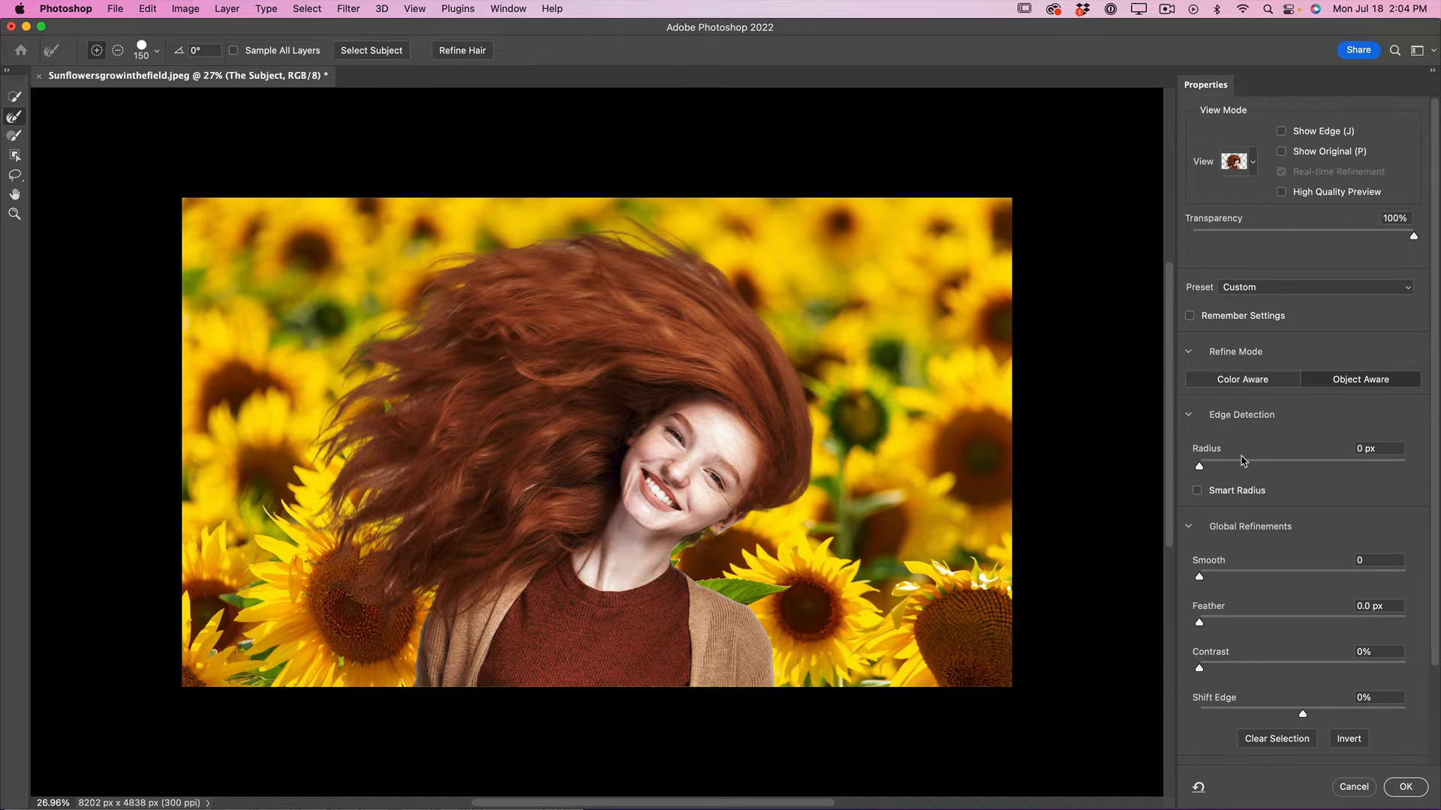
scroll(1011, 428, up, 2)
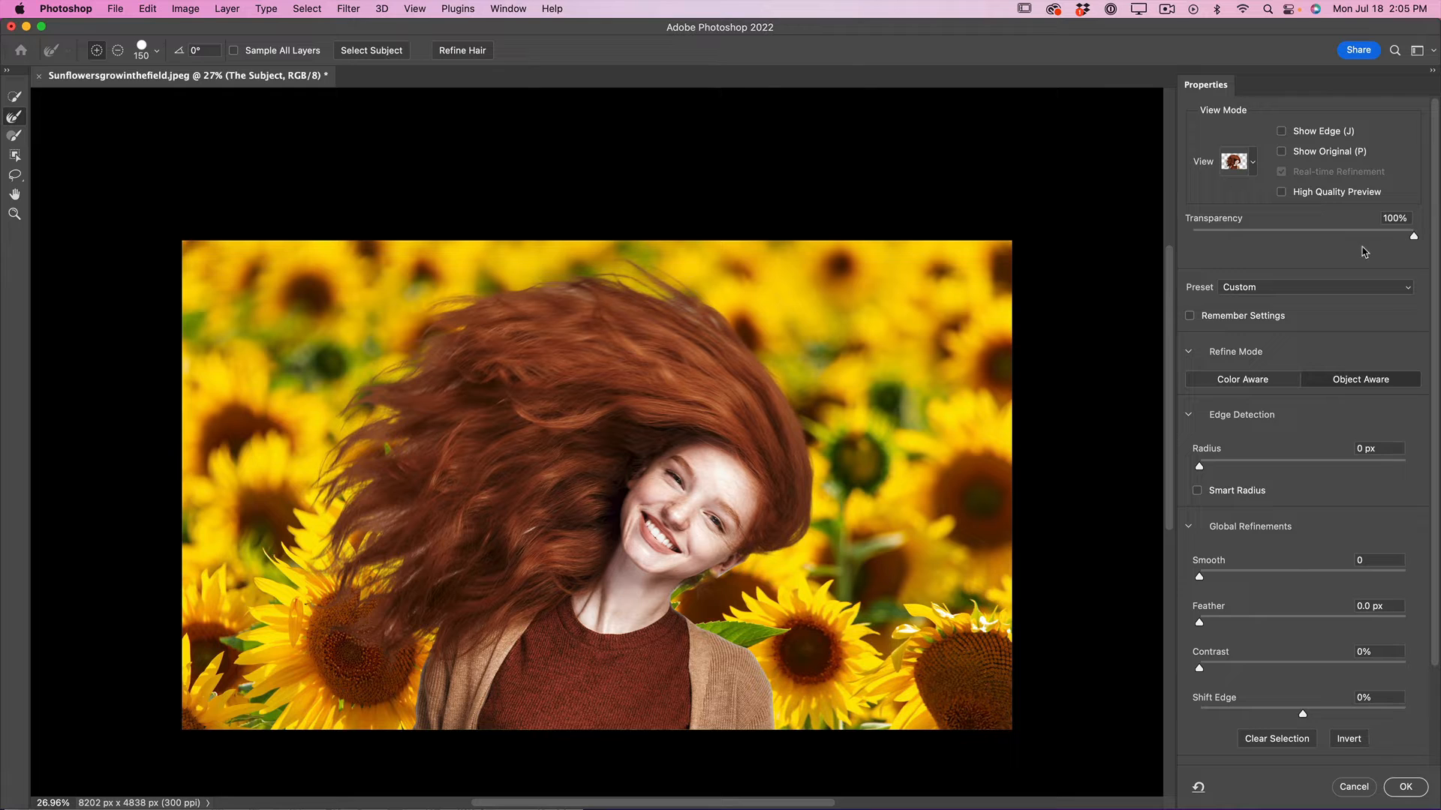
Use the Onion Skin view and compare the cutout at 0%, 54% and 100% transparency.
click(1253, 167)
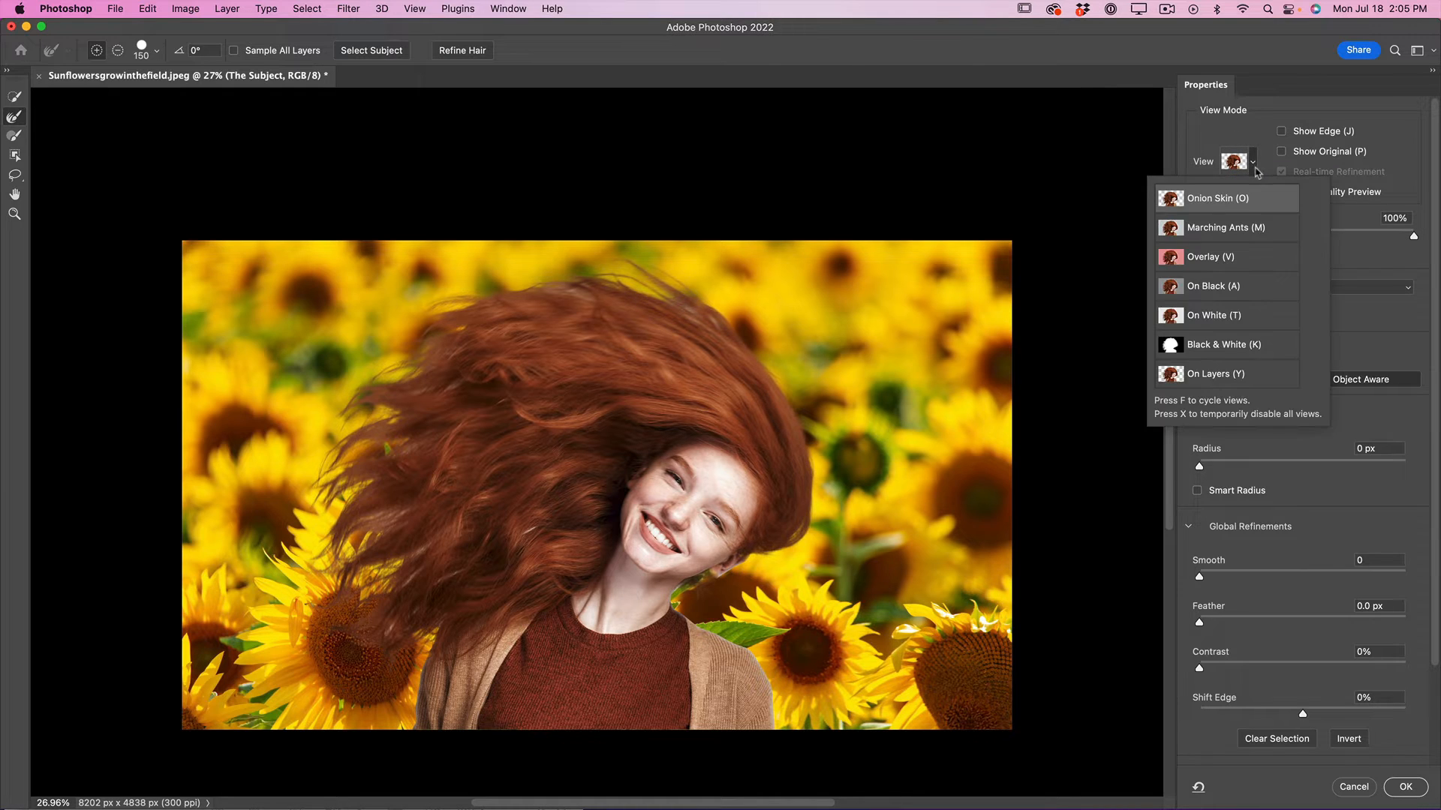
click(1240, 206)
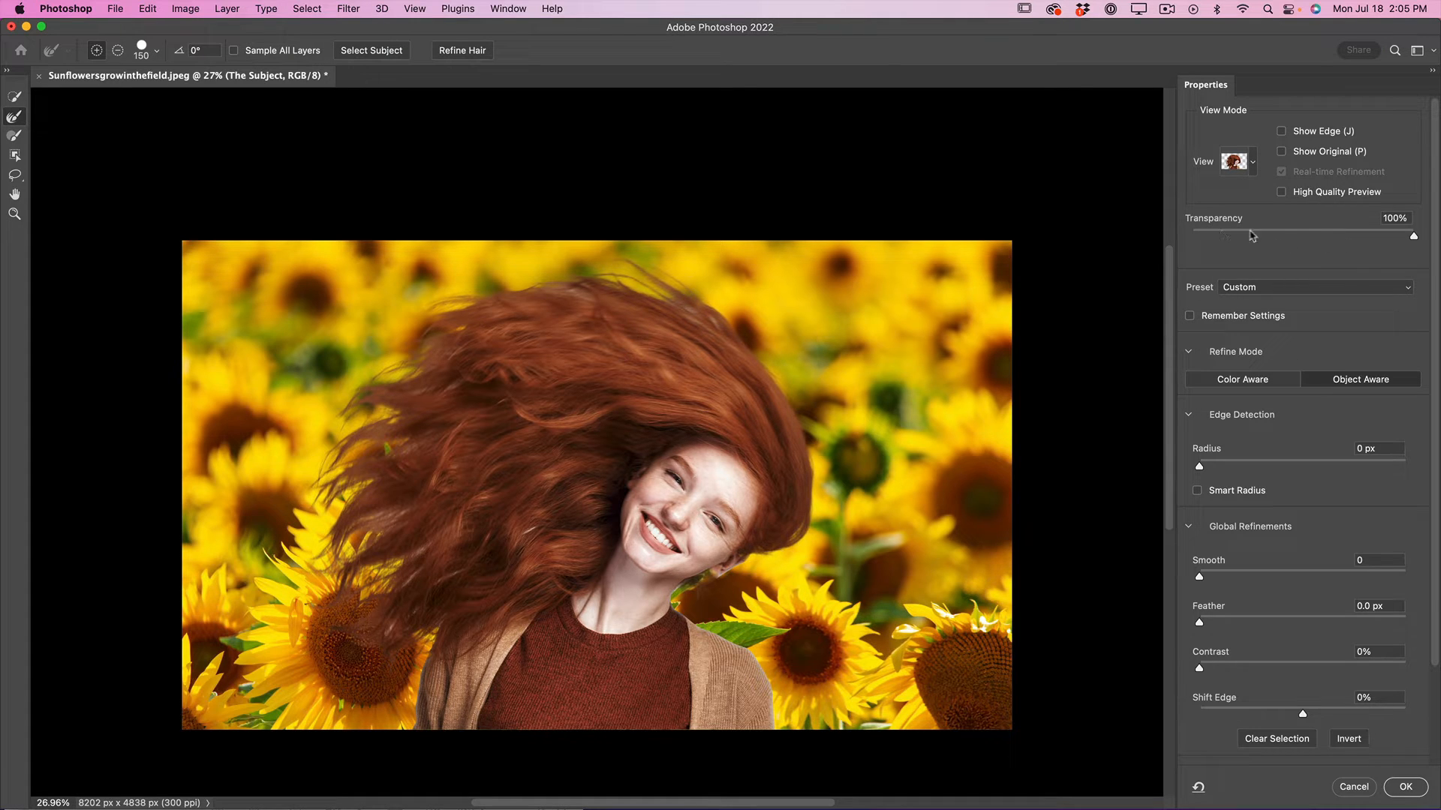
drag(1411, 237, 1187, 236)
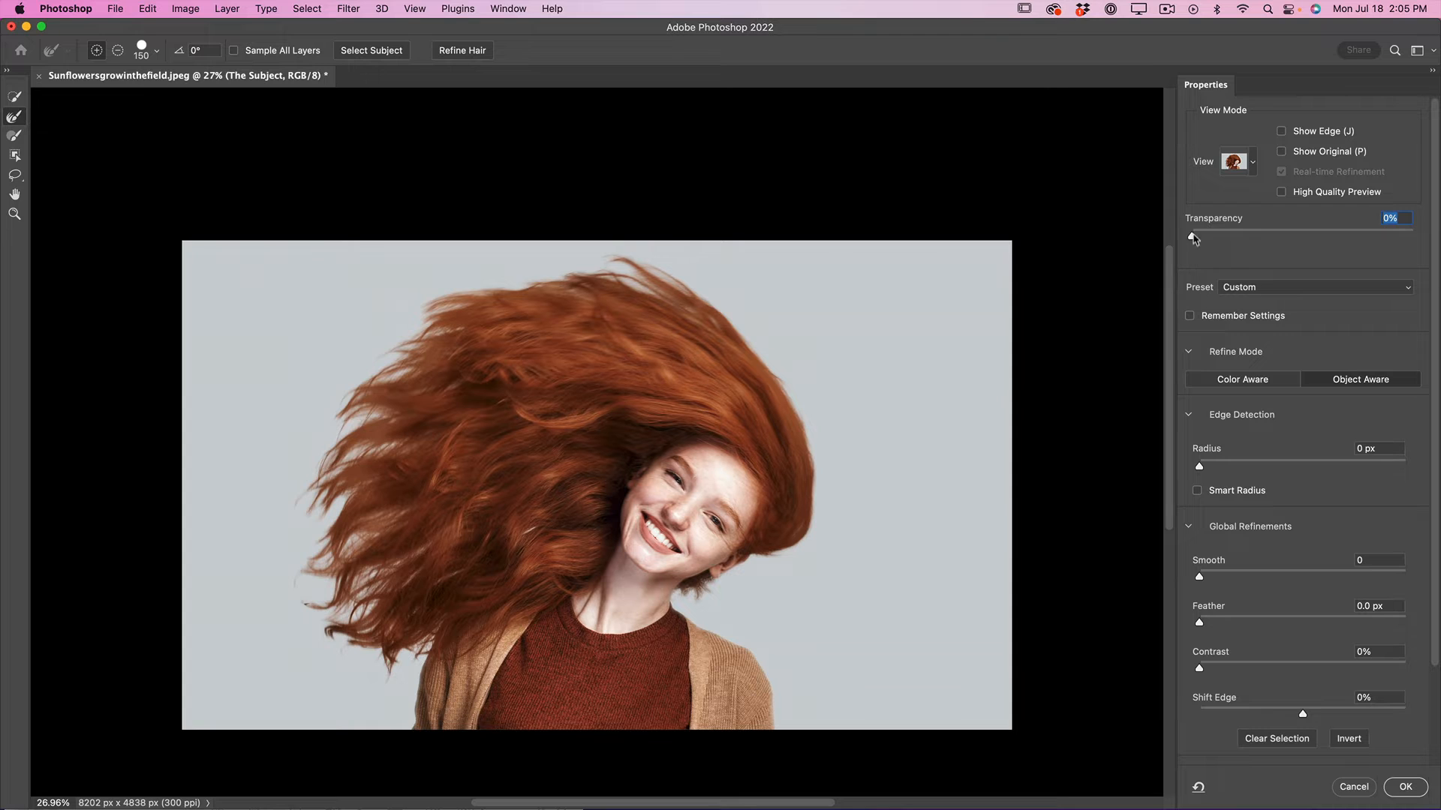
drag(1193, 237, 1312, 238)
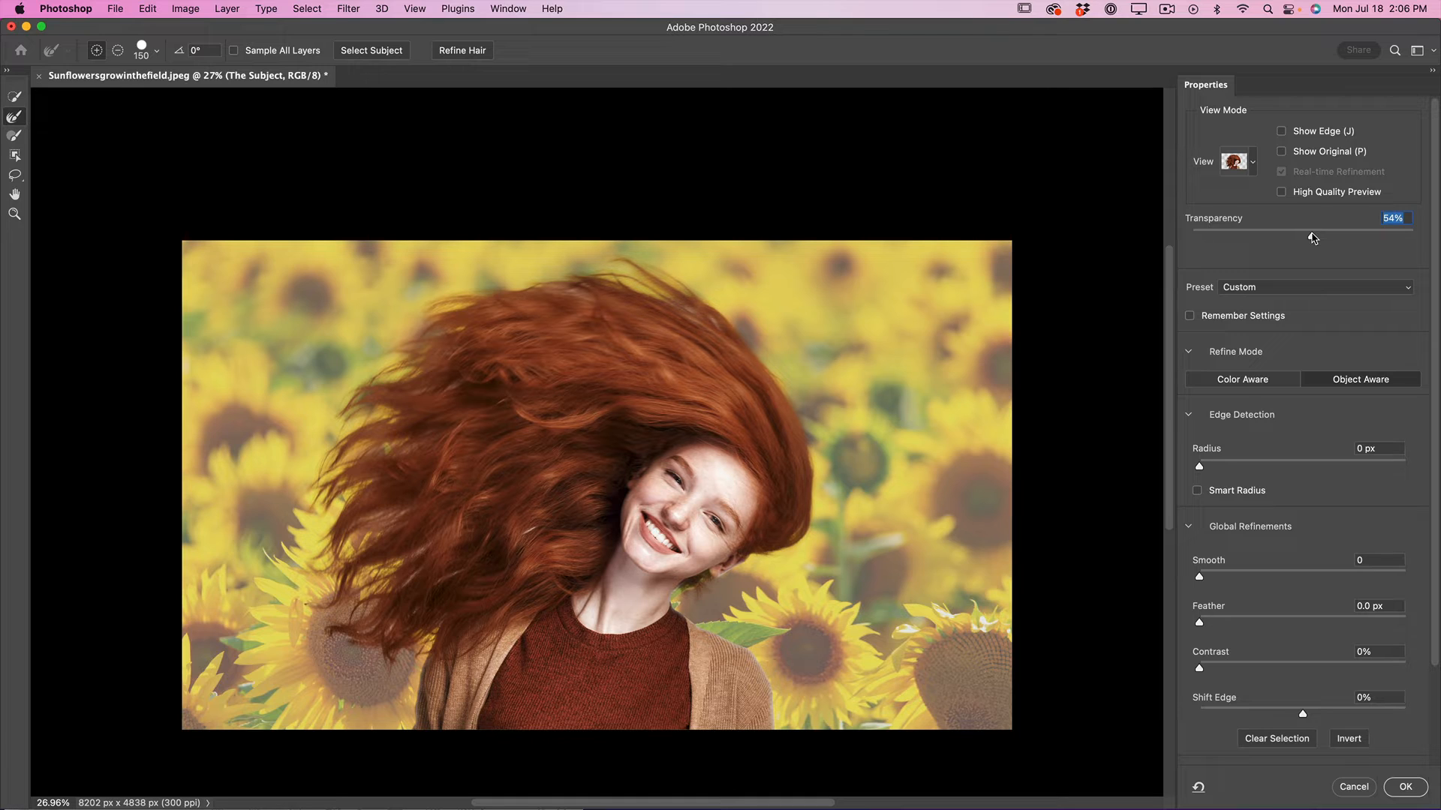
drag(1313, 238, 1416, 239)
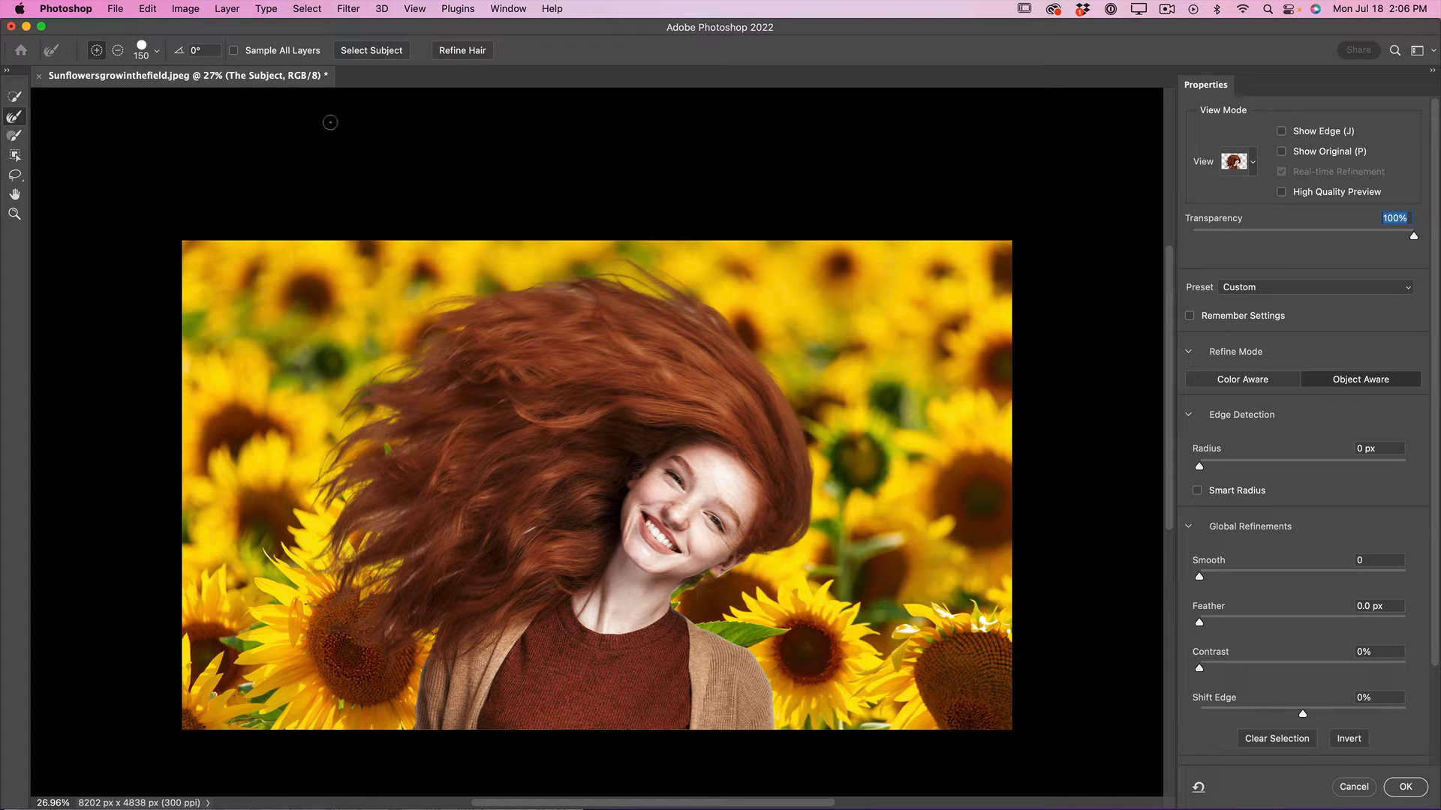
Run Refine Hair on the selection with the Refine Edge Brush tool active.
click(18, 100)
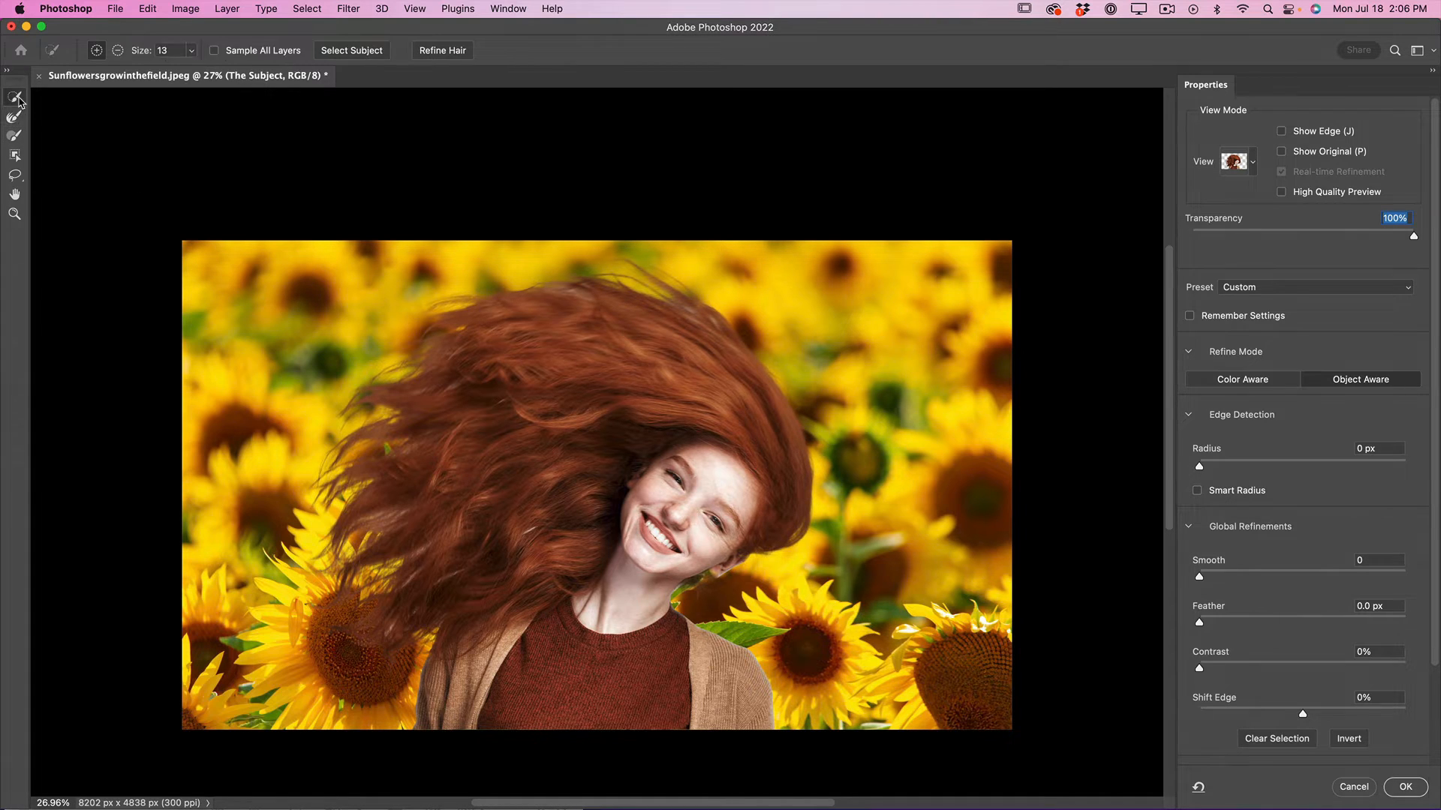
click(16, 118)
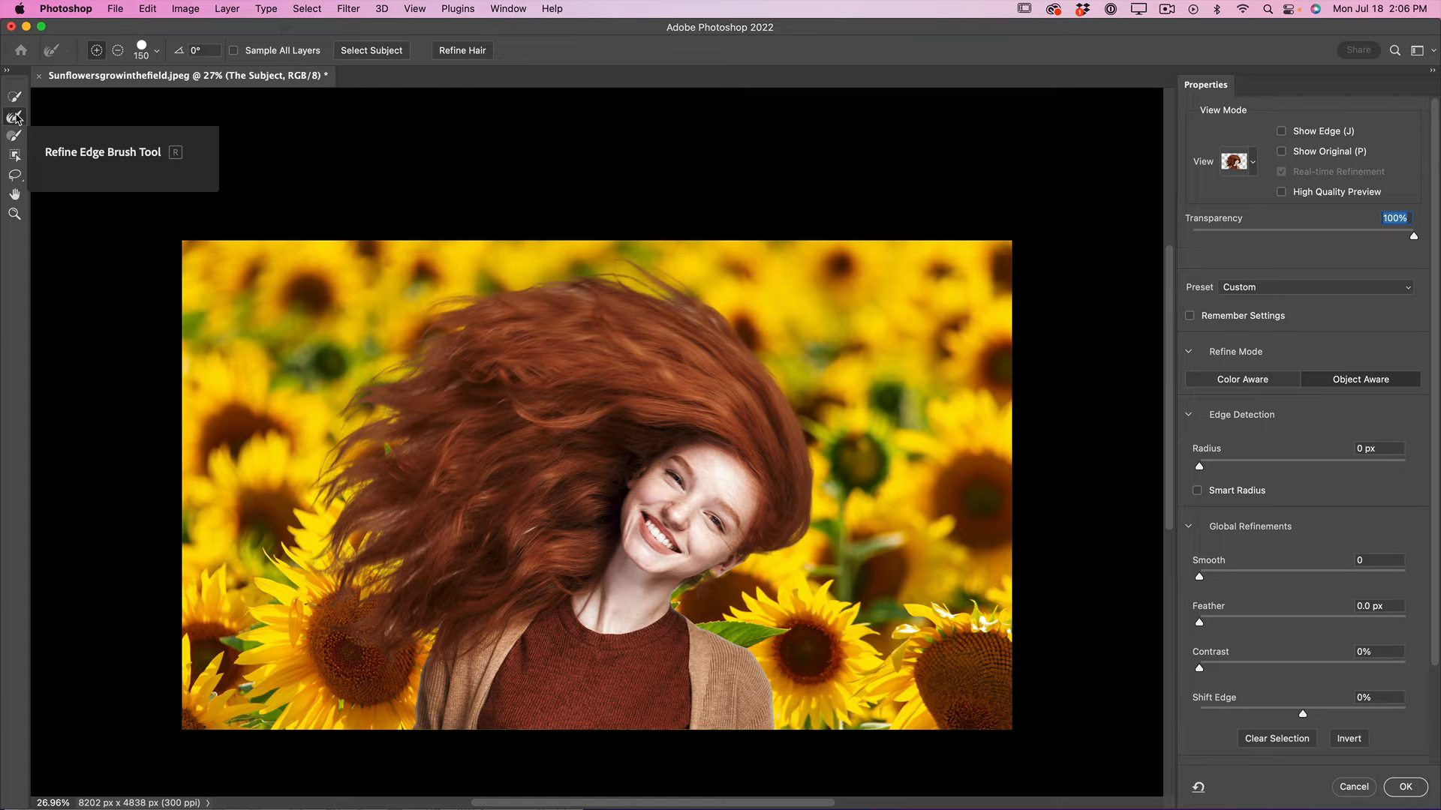
click(472, 51)
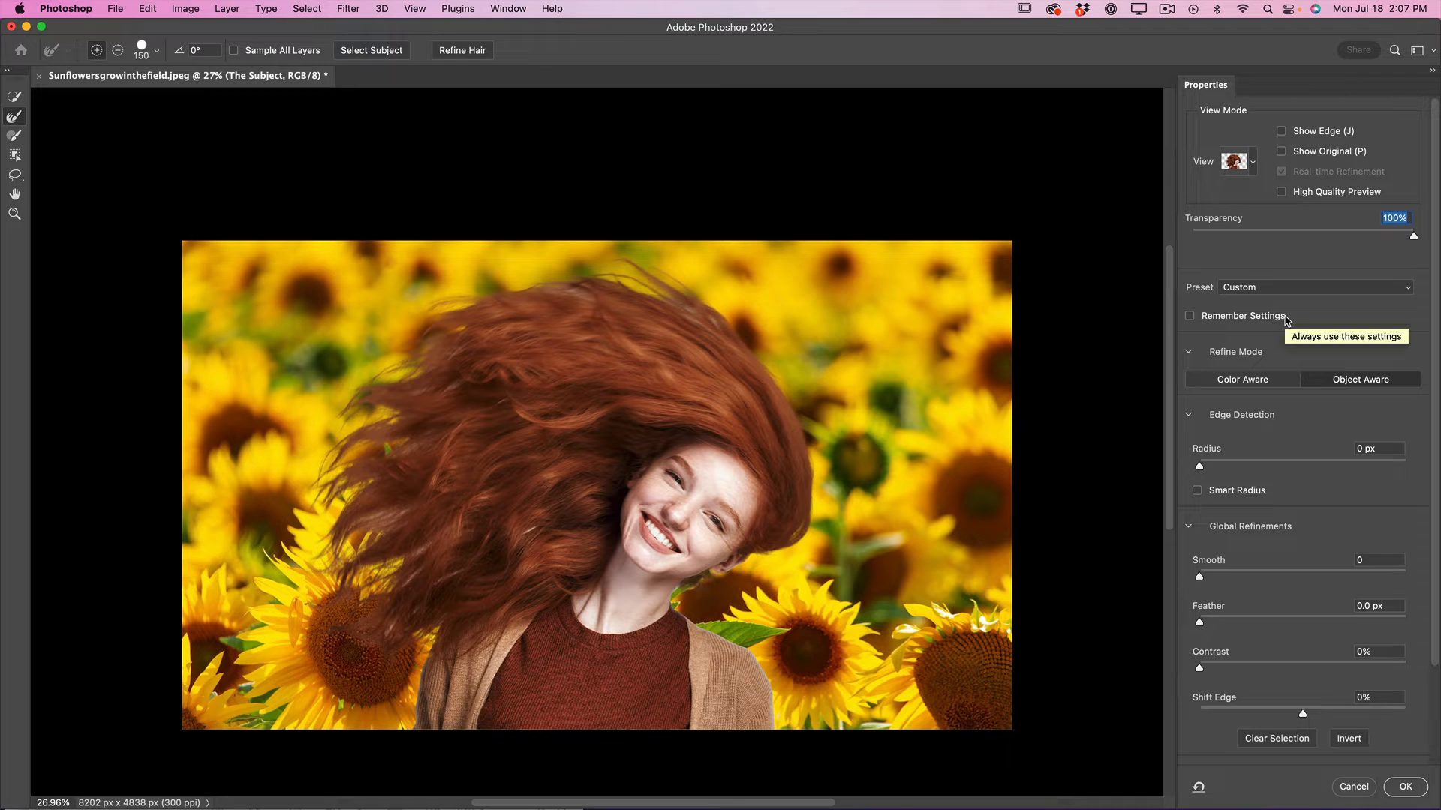
Turn on Smart Radius for edge detection and leave the Smooth refinement at 0.
scroll(1287, 315, down, 4)
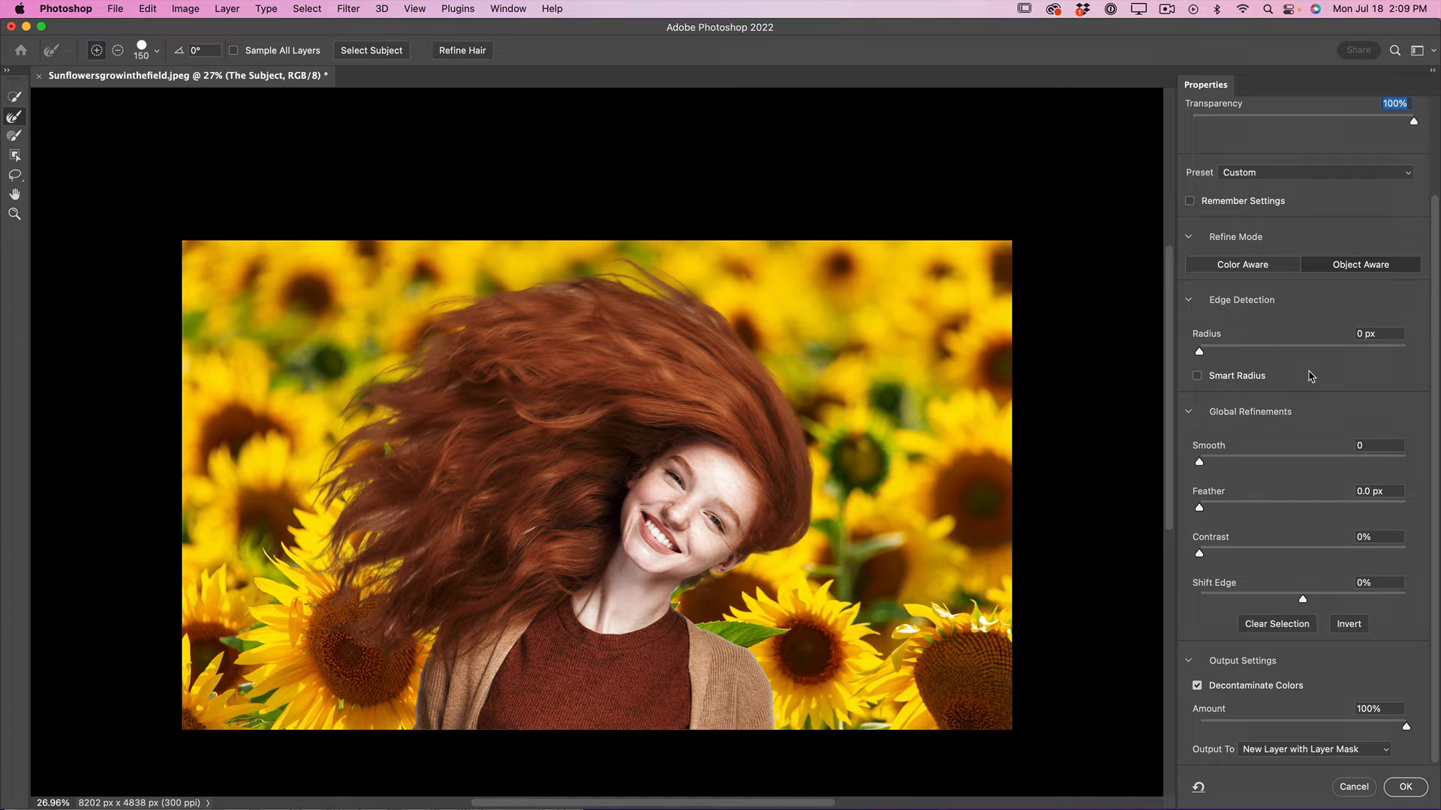
click(1200, 379)
drag(1199, 463, 1196, 464)
Set the Refine Edge Brush size to 300 and brush over the upper edge of the woman's hair.
click(13, 215)
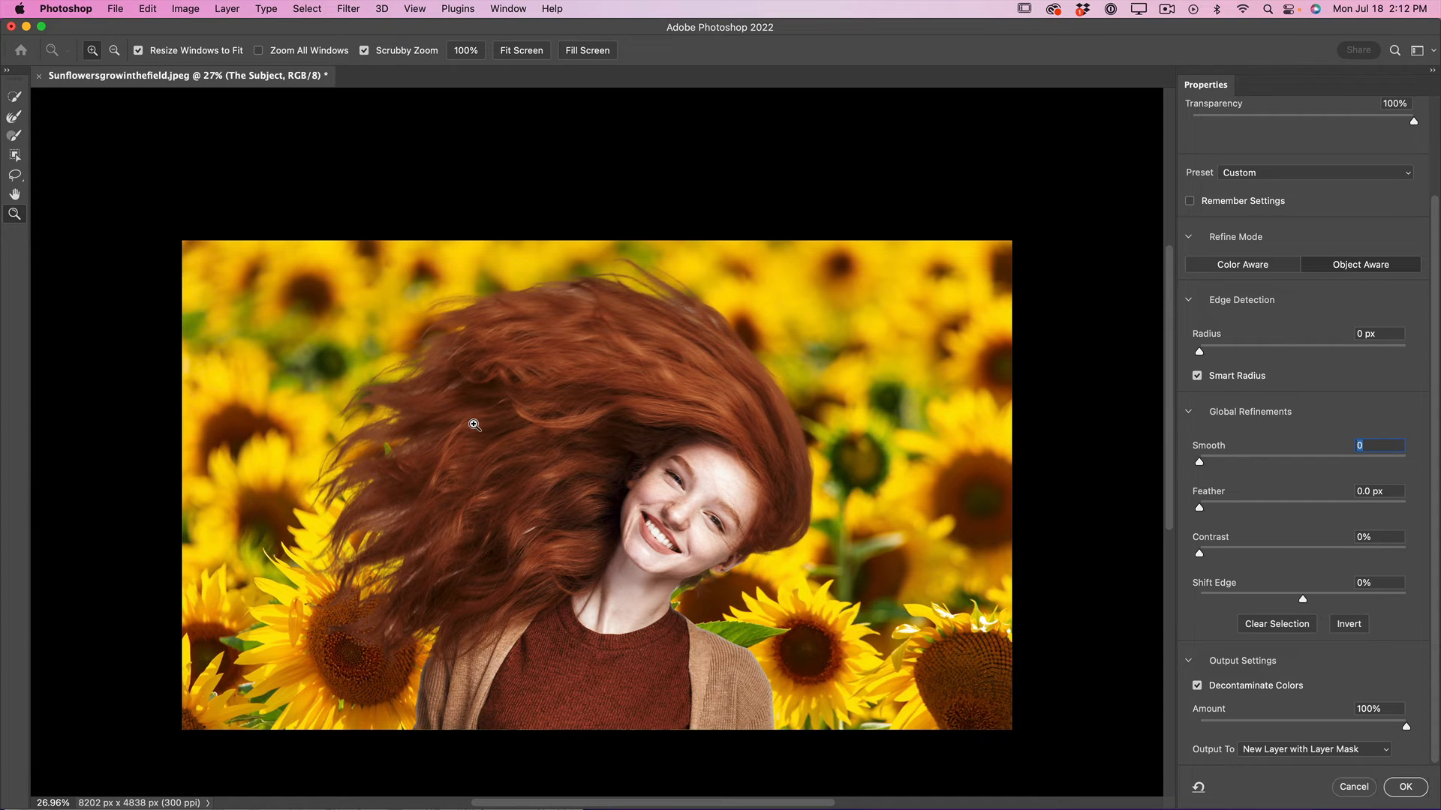
mouse_move(473, 423)
mouse_down()
mouse_move(527, 472)
mouse_move(485, 447)
mouse_up()
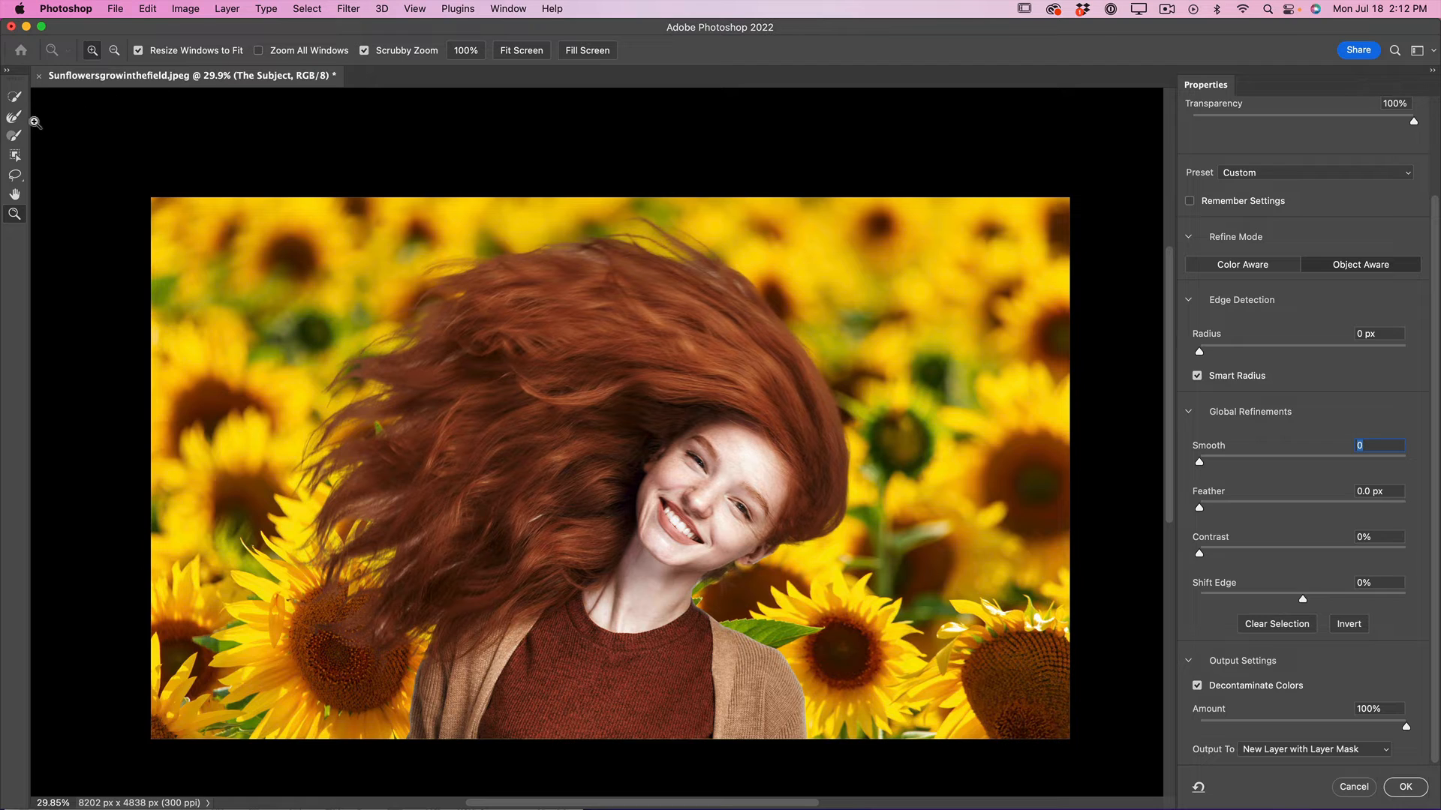
click(12, 118)
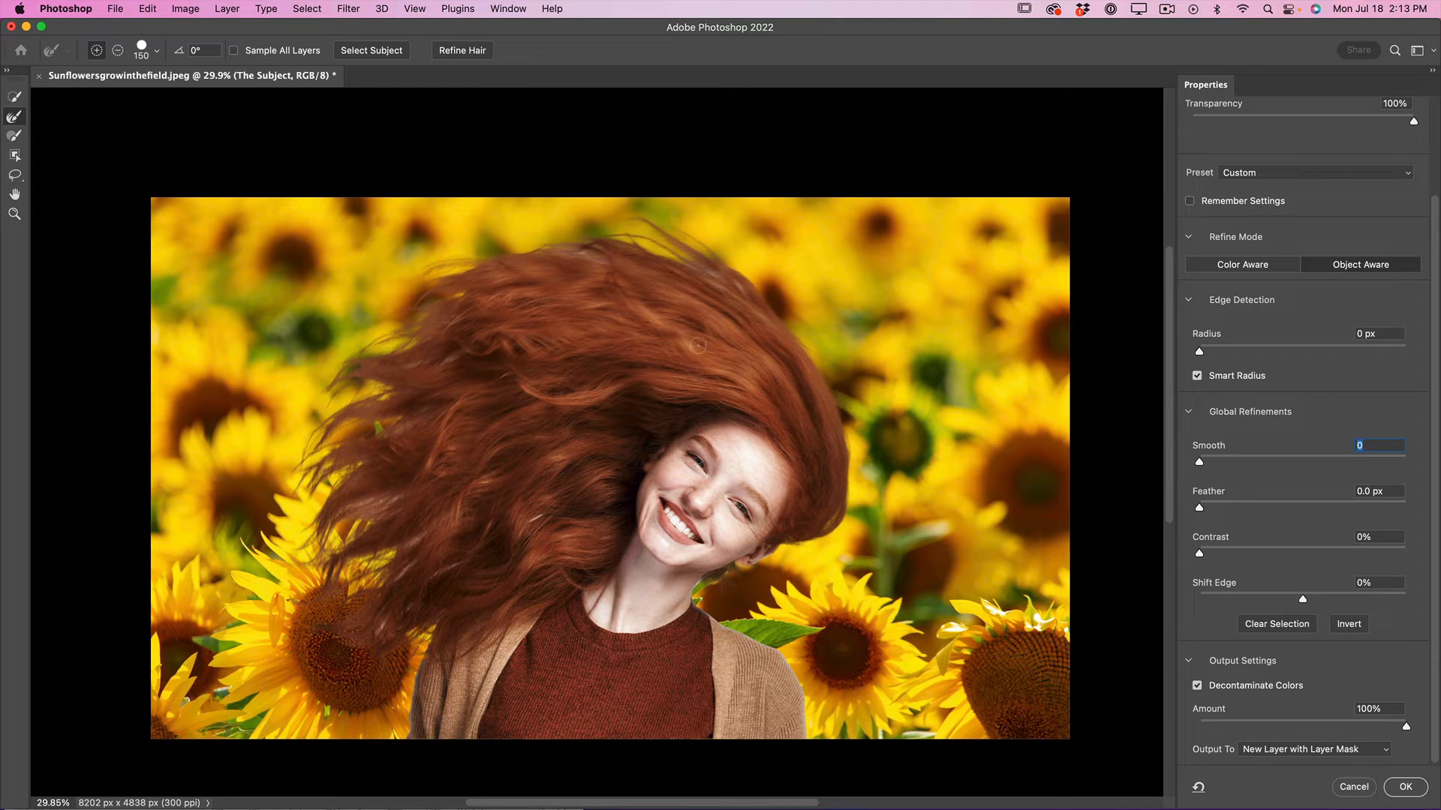
scroll(1333, 231, up, 3)
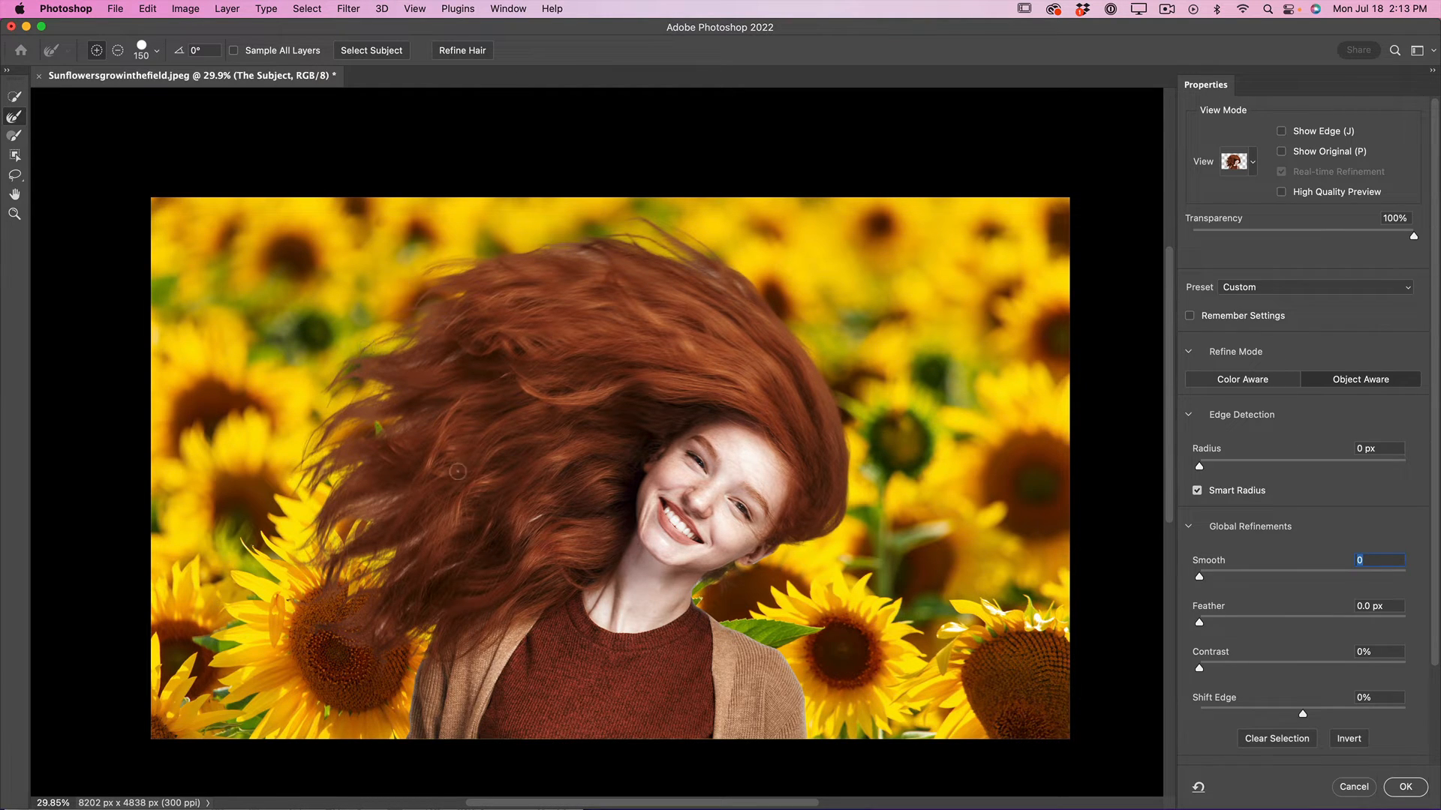
click(535, 514)
key(bracketright)
key(bracketright)
key(bracketright)
key(bracketright)
key(bracketright)
key(bracketright)
key(bracketleft)
key(bracketleft)
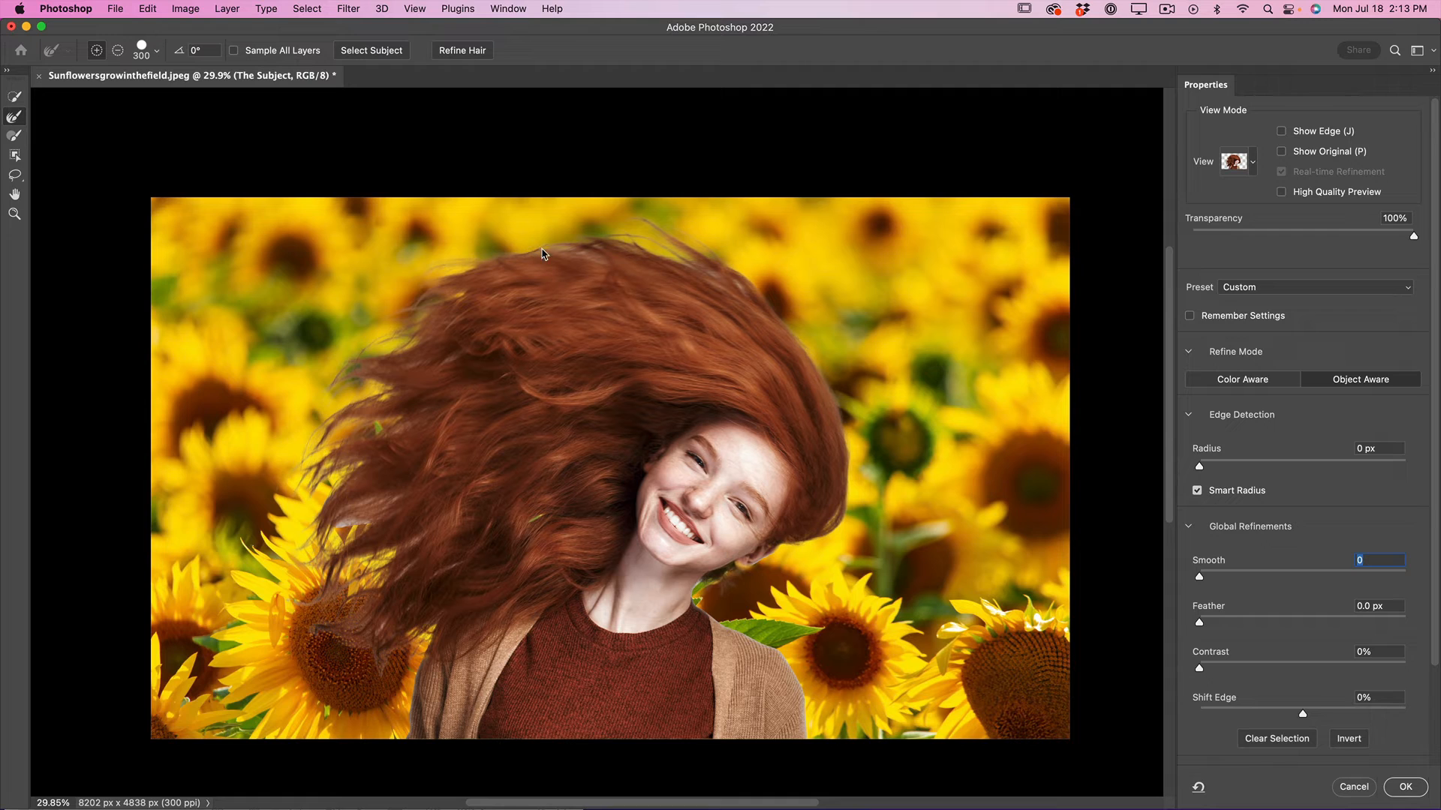
drag(544, 249, 751, 288)
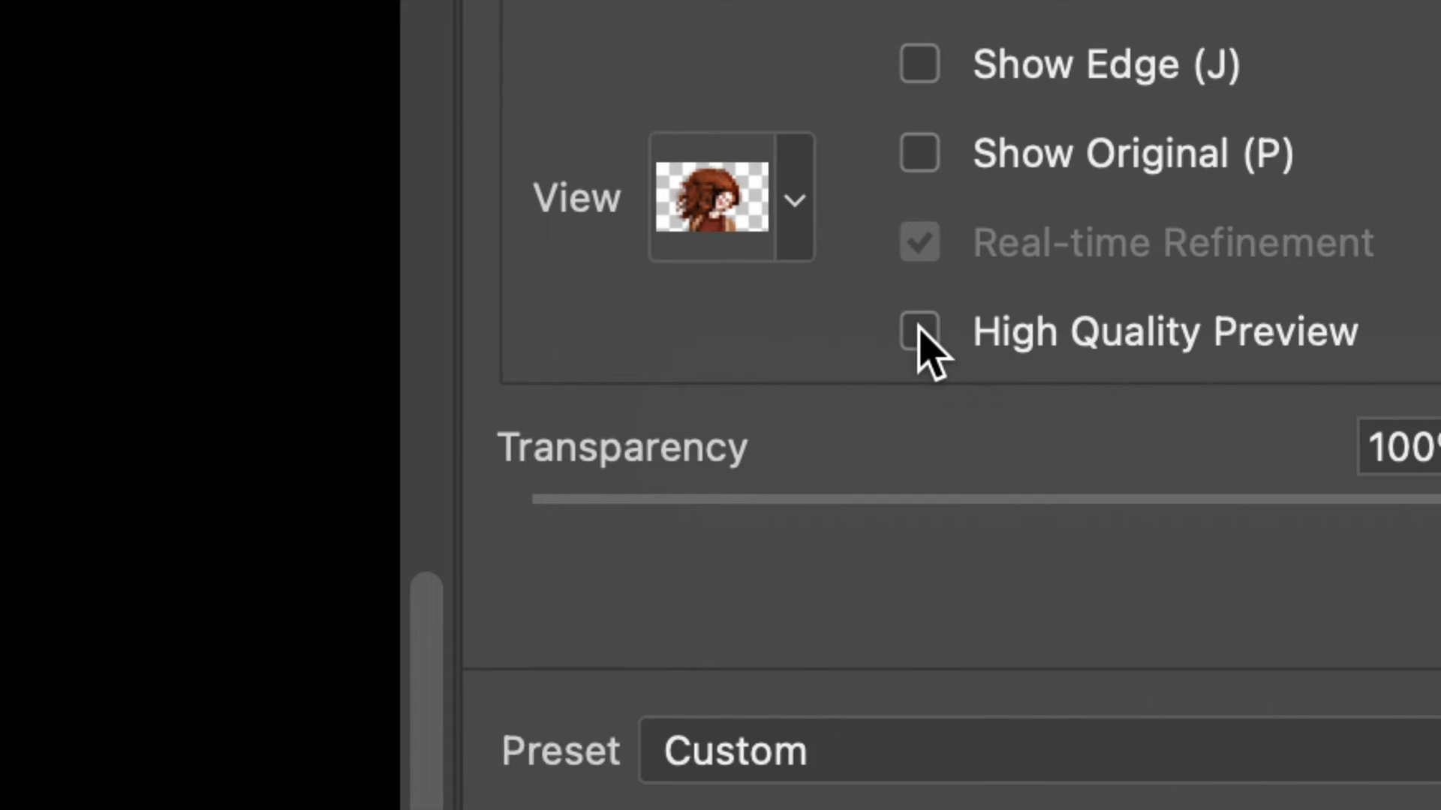
Turn on High Quality Preview, inspect the mask in Black & White view, and return to Onion Skin view.
click(923, 333)
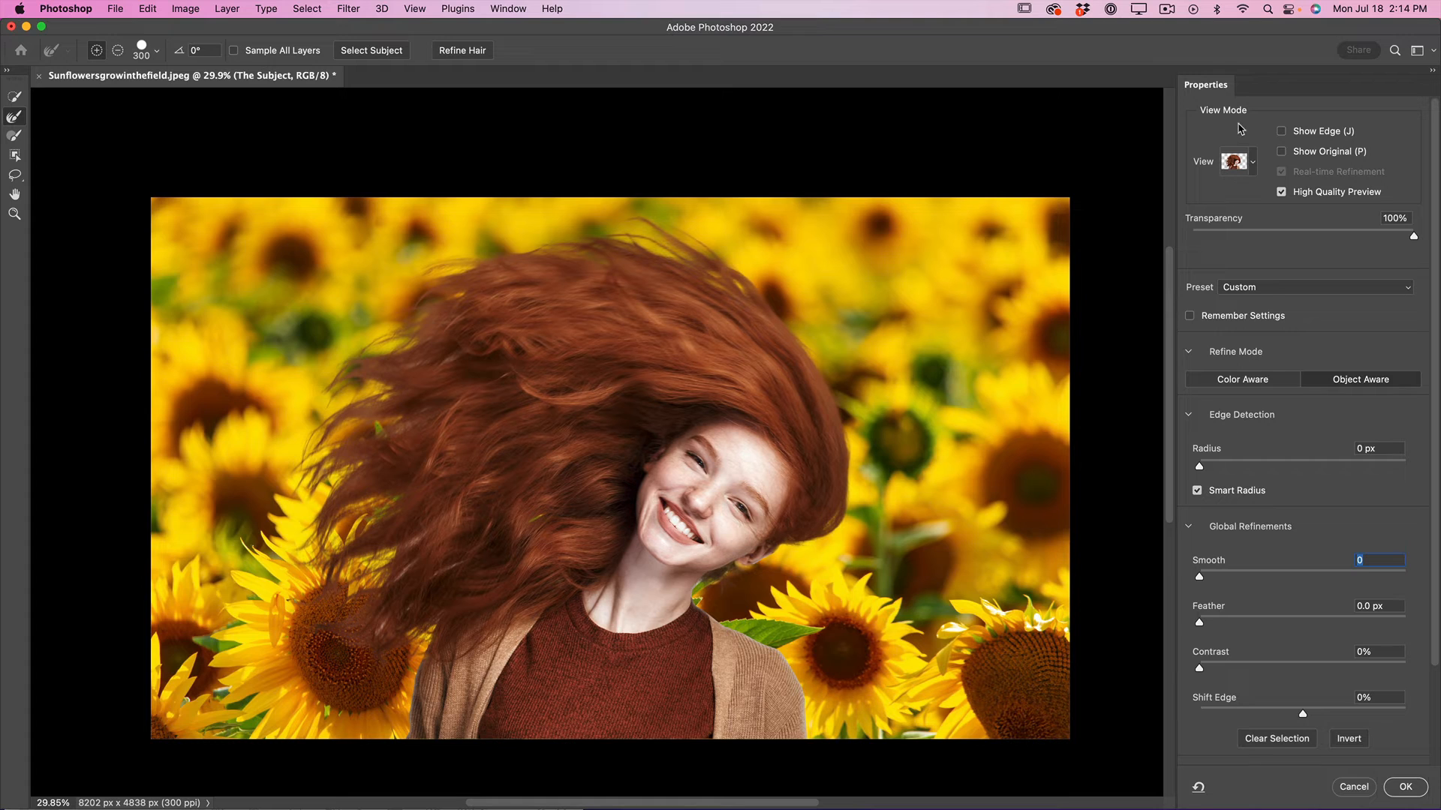
click(1255, 162)
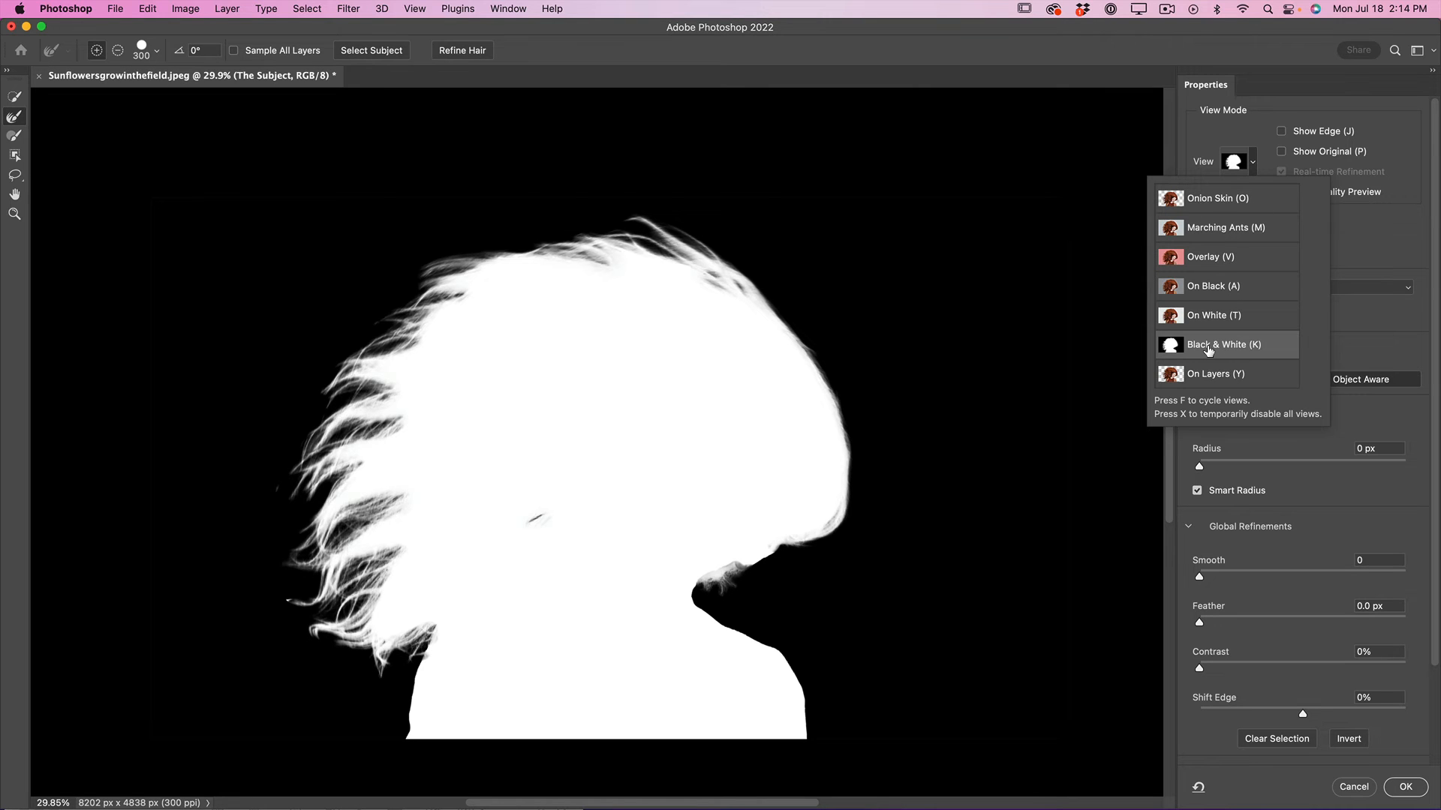
click(1213, 198)
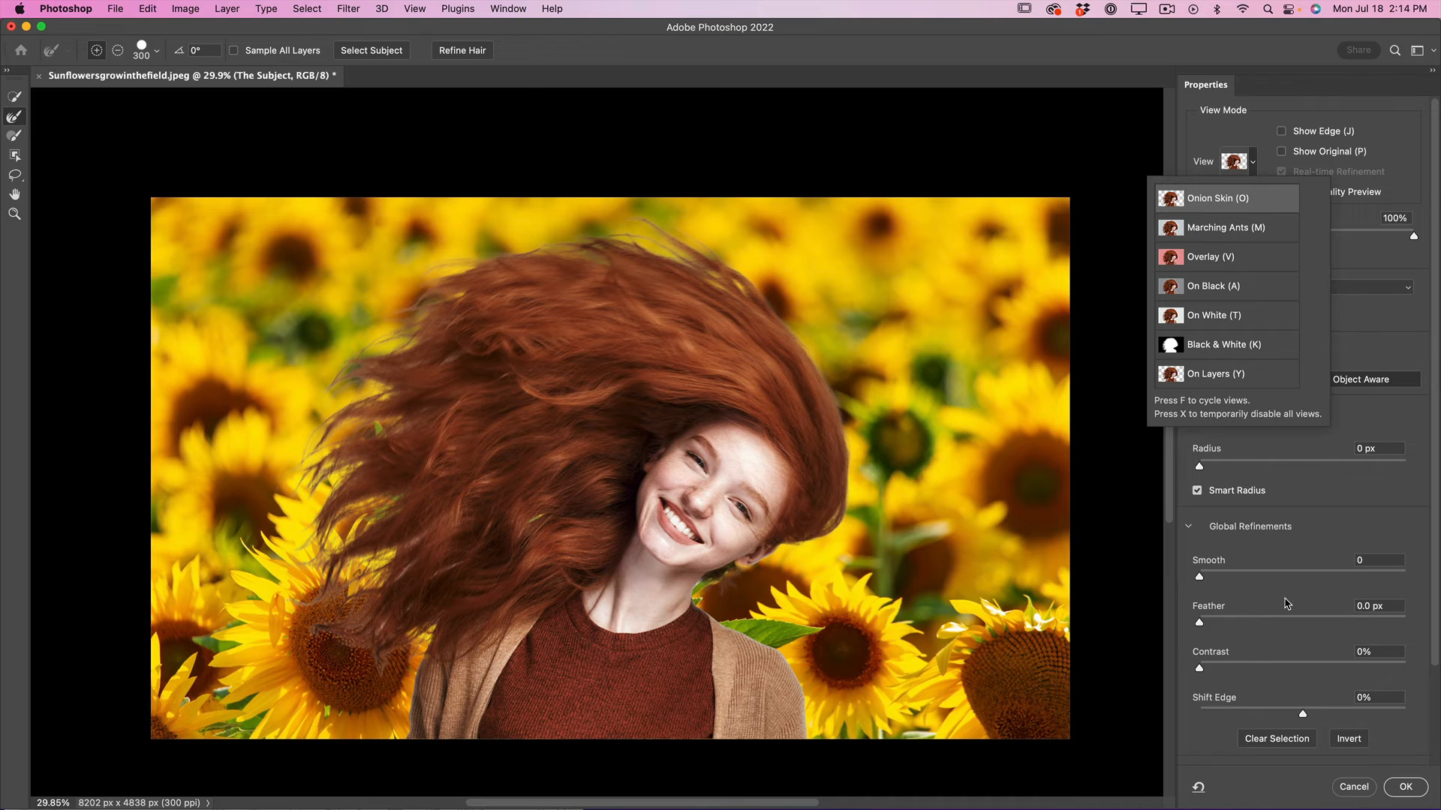
Output the refined cutout to a New Layer with Layer Mask and select the original The Subject layer.
scroll(1286, 603, down, 3)
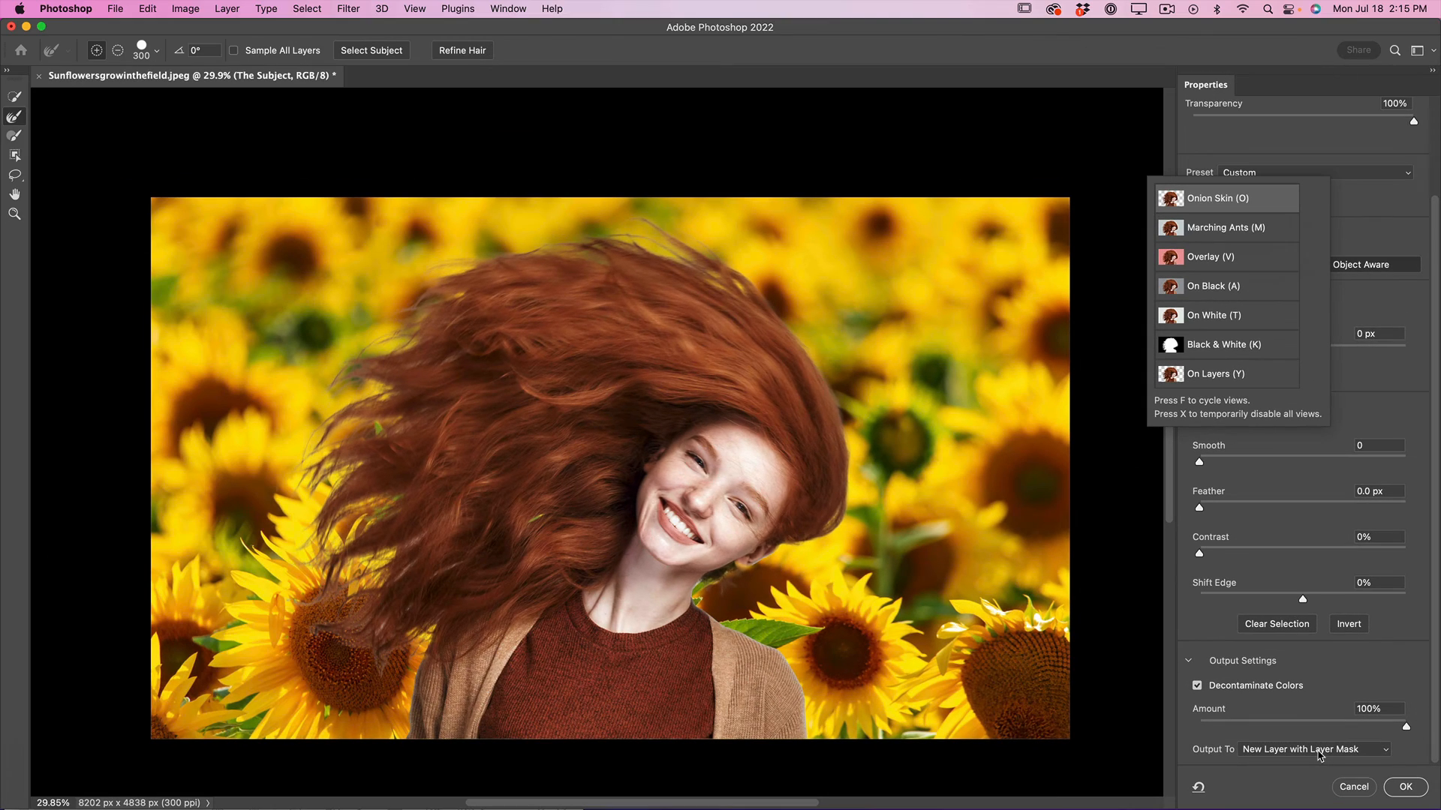
click(1406, 788)
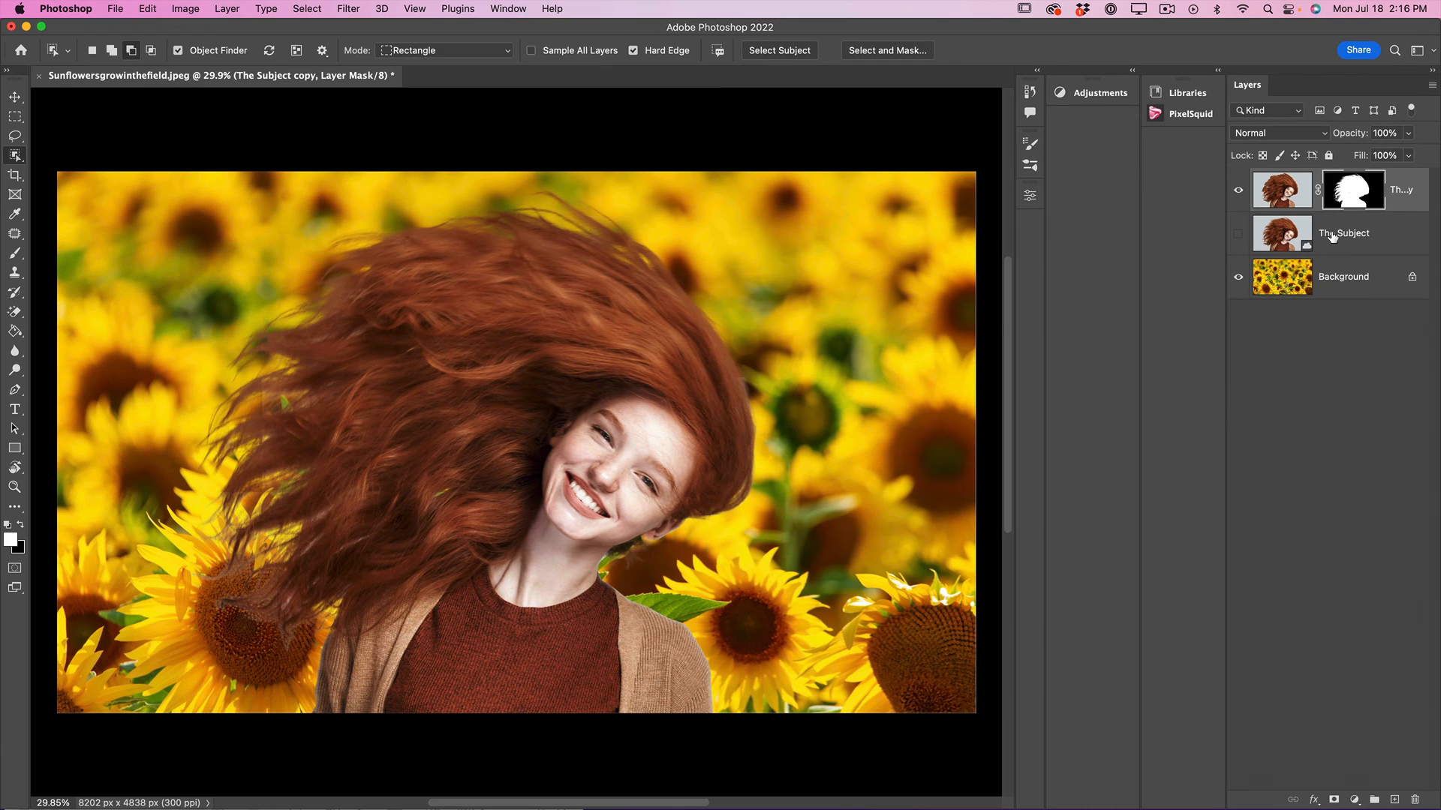
click(1079, 242)
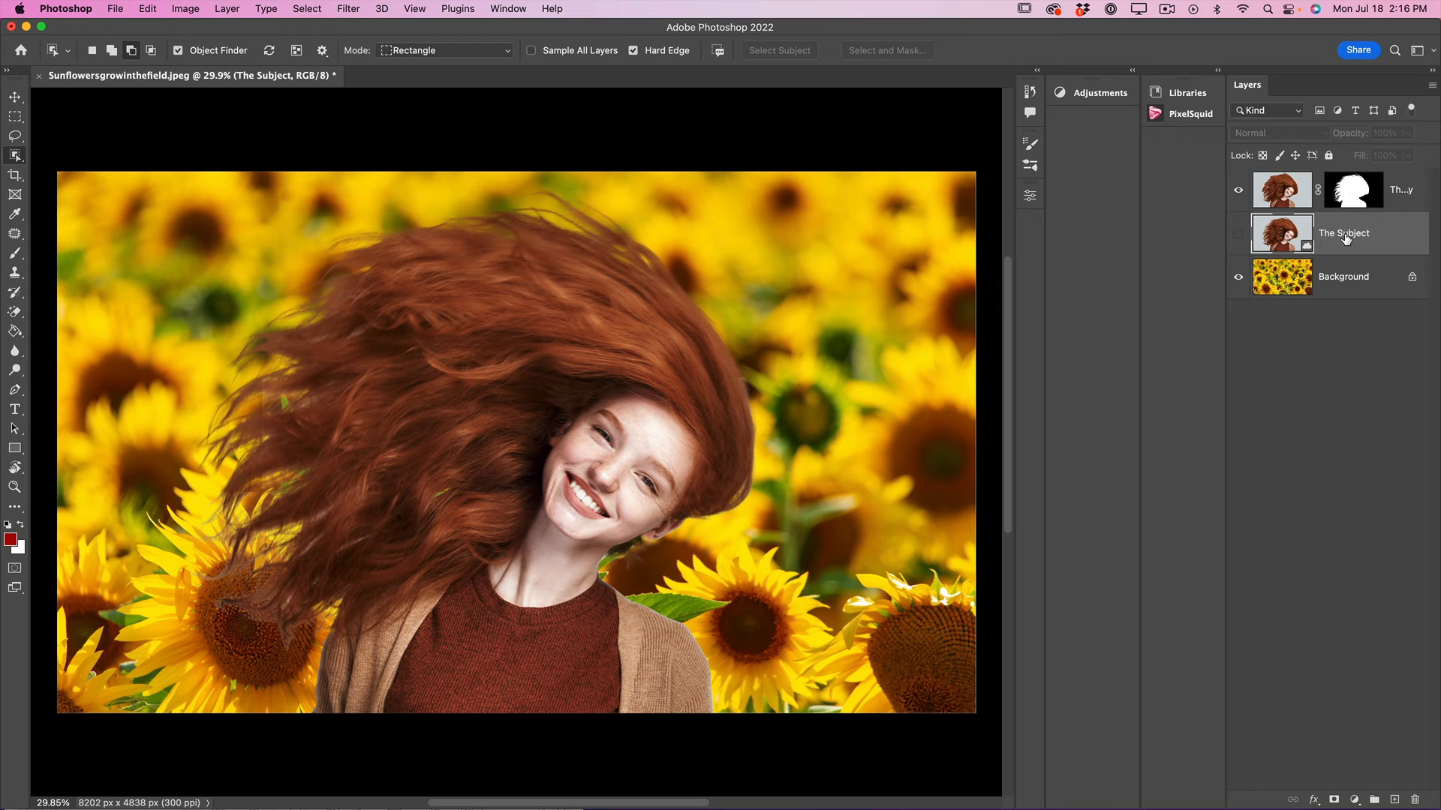
Delete the original The Subject layer, keeping the masked copy above the sunflower background.
key(Delete)
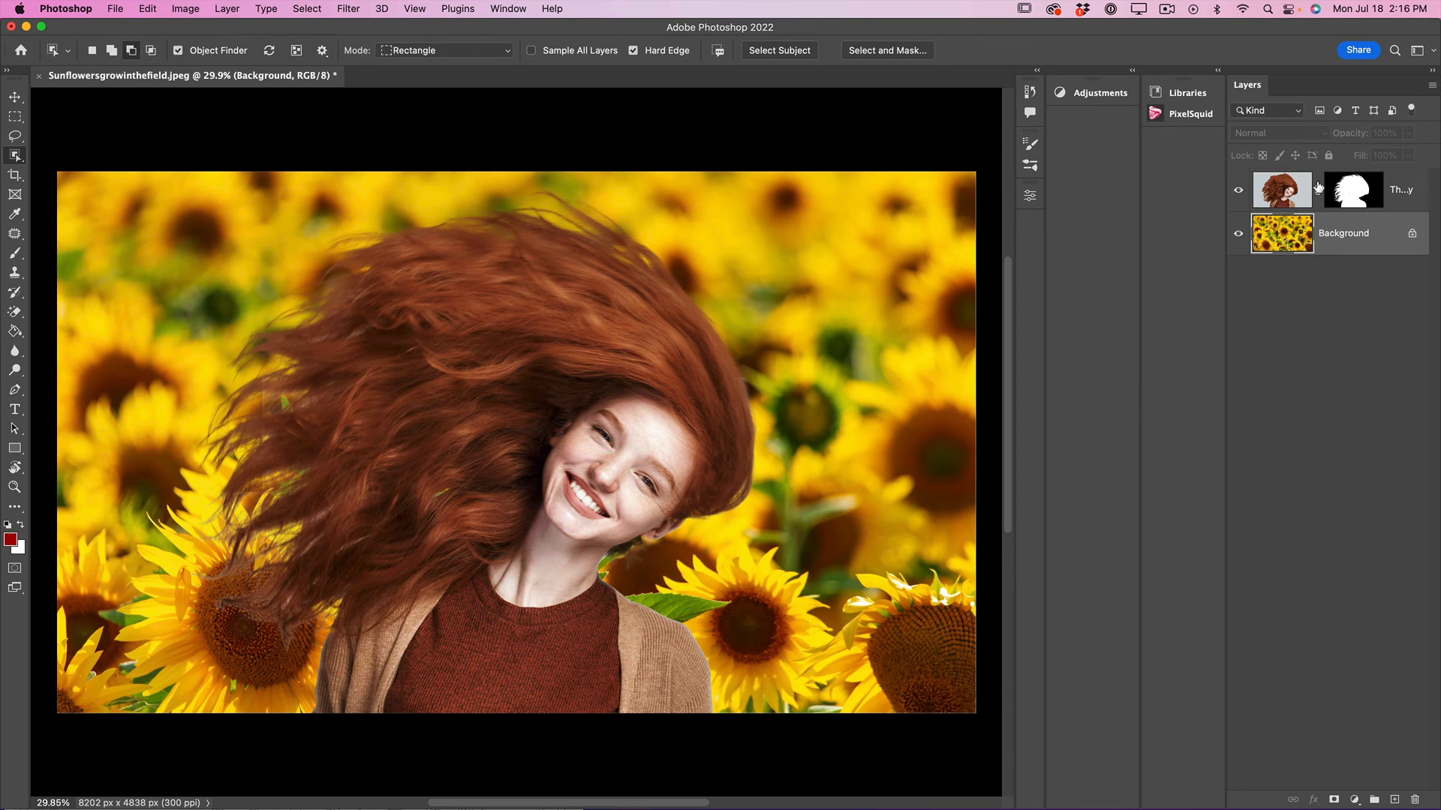
click(1362, 199)
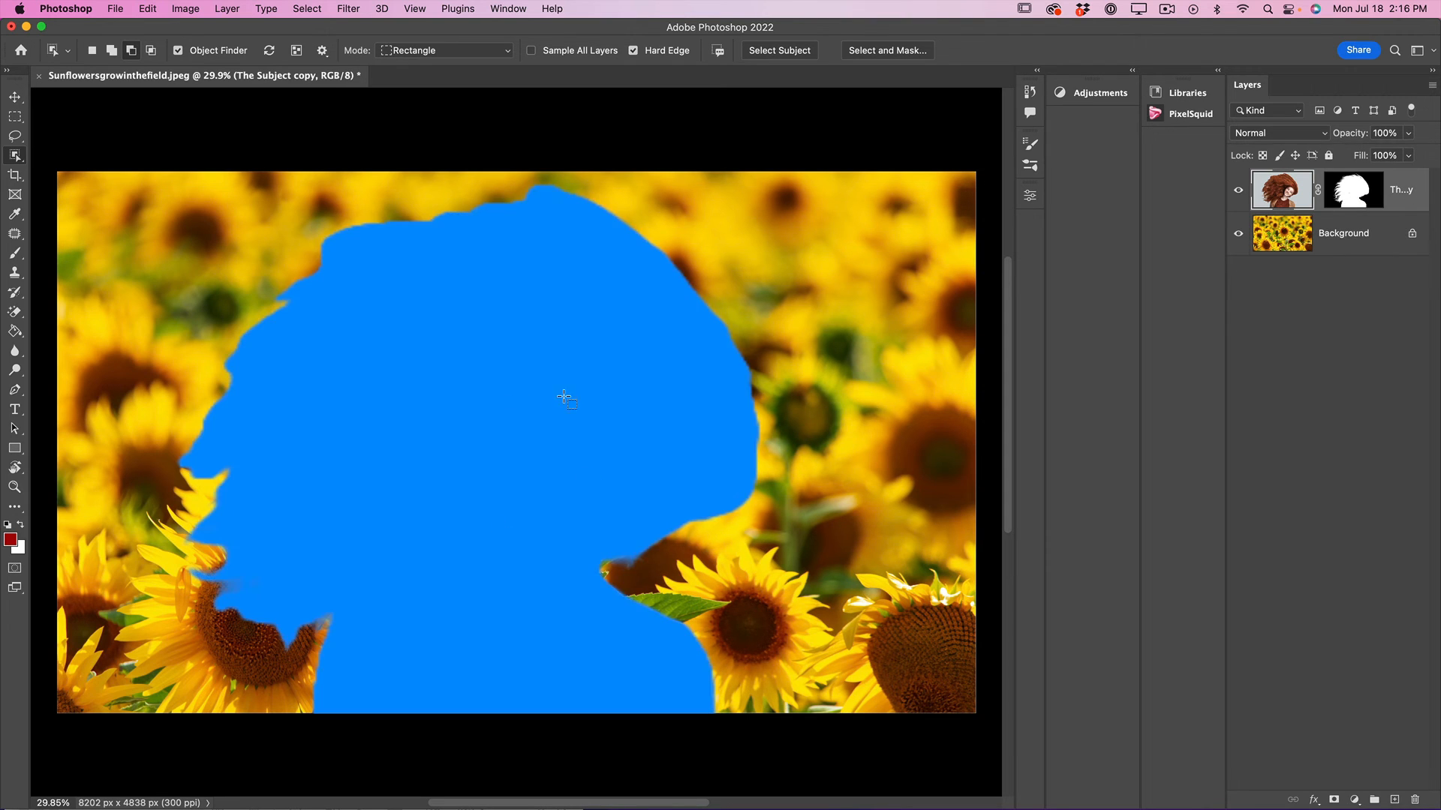
click(1355, 198)
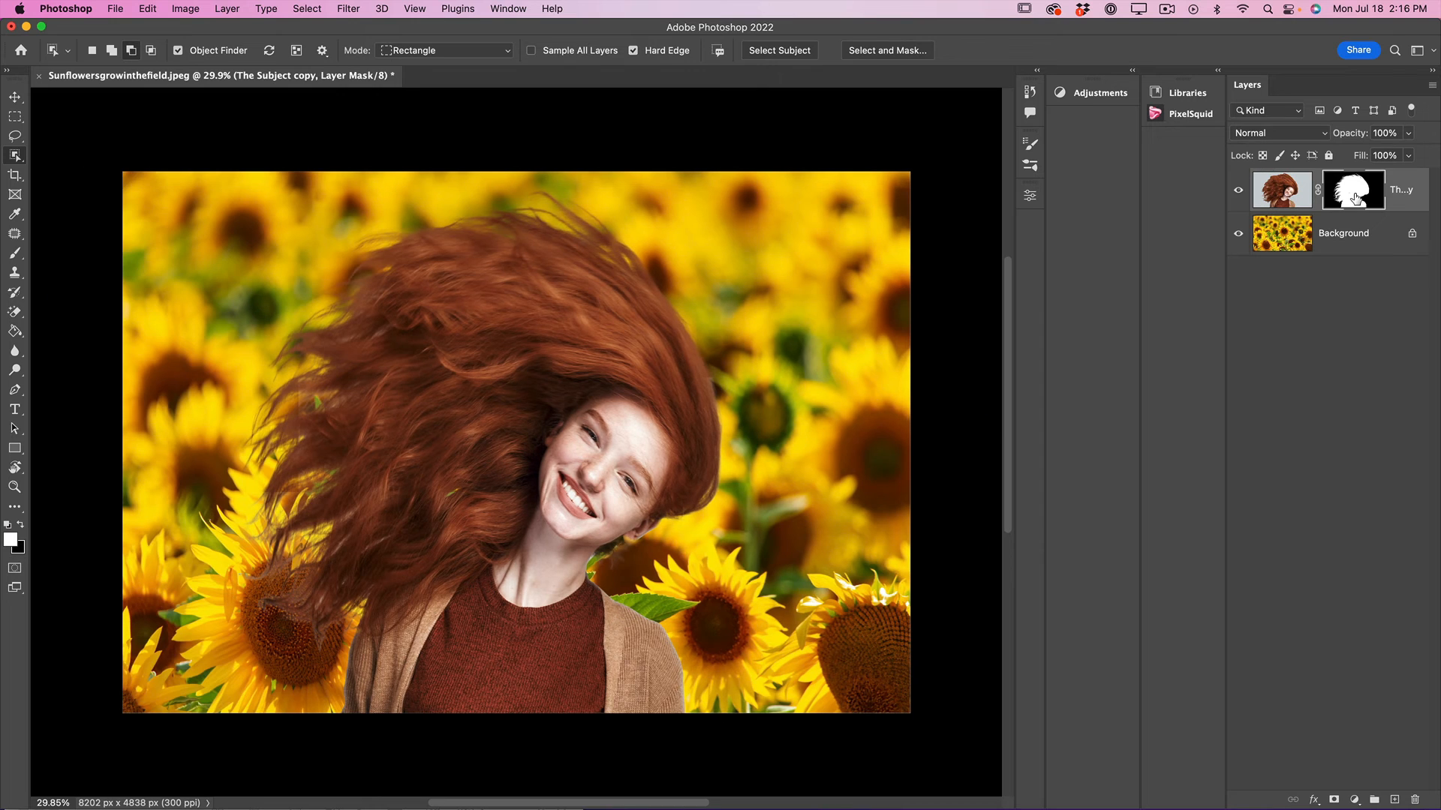
double_click(1355, 199)
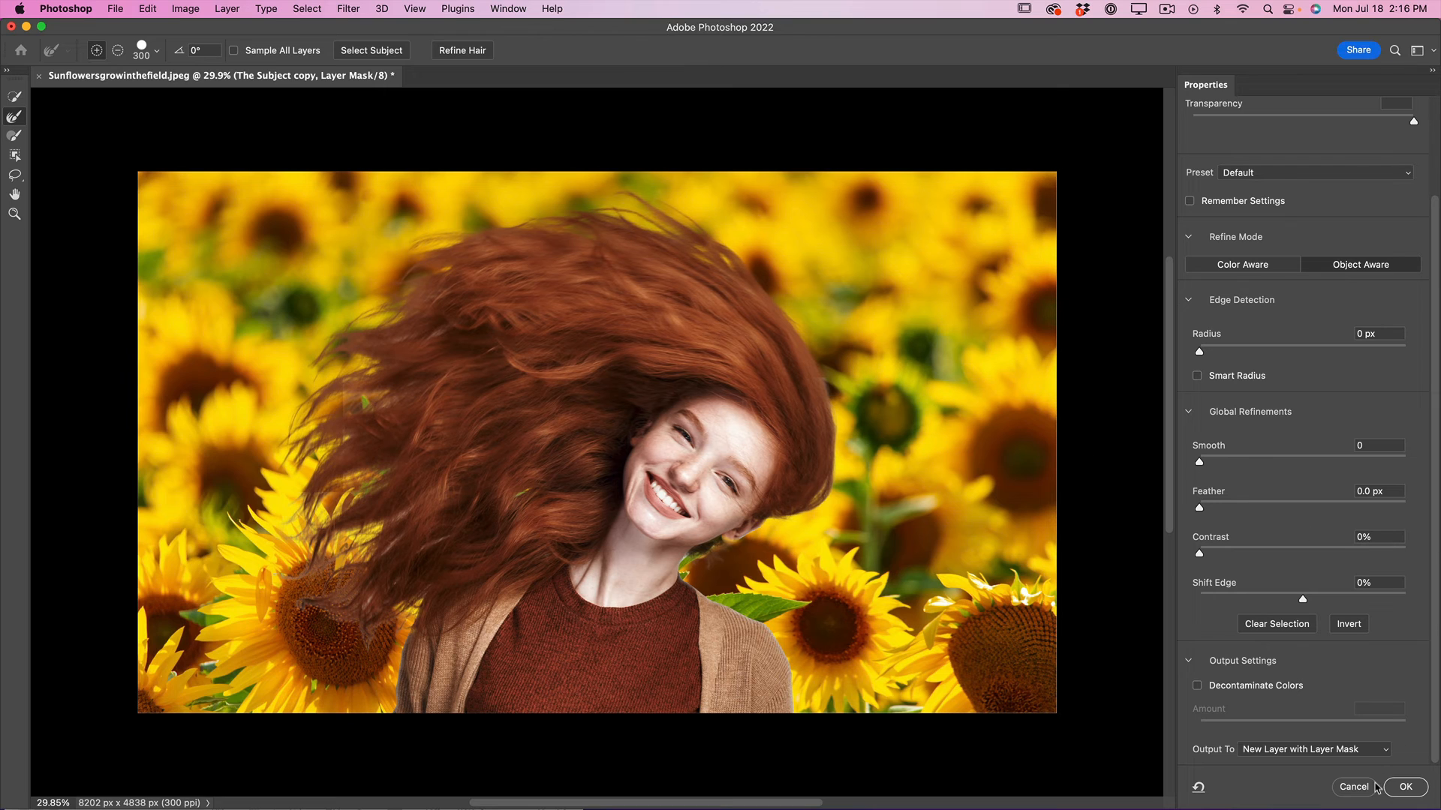
click(1348, 789)
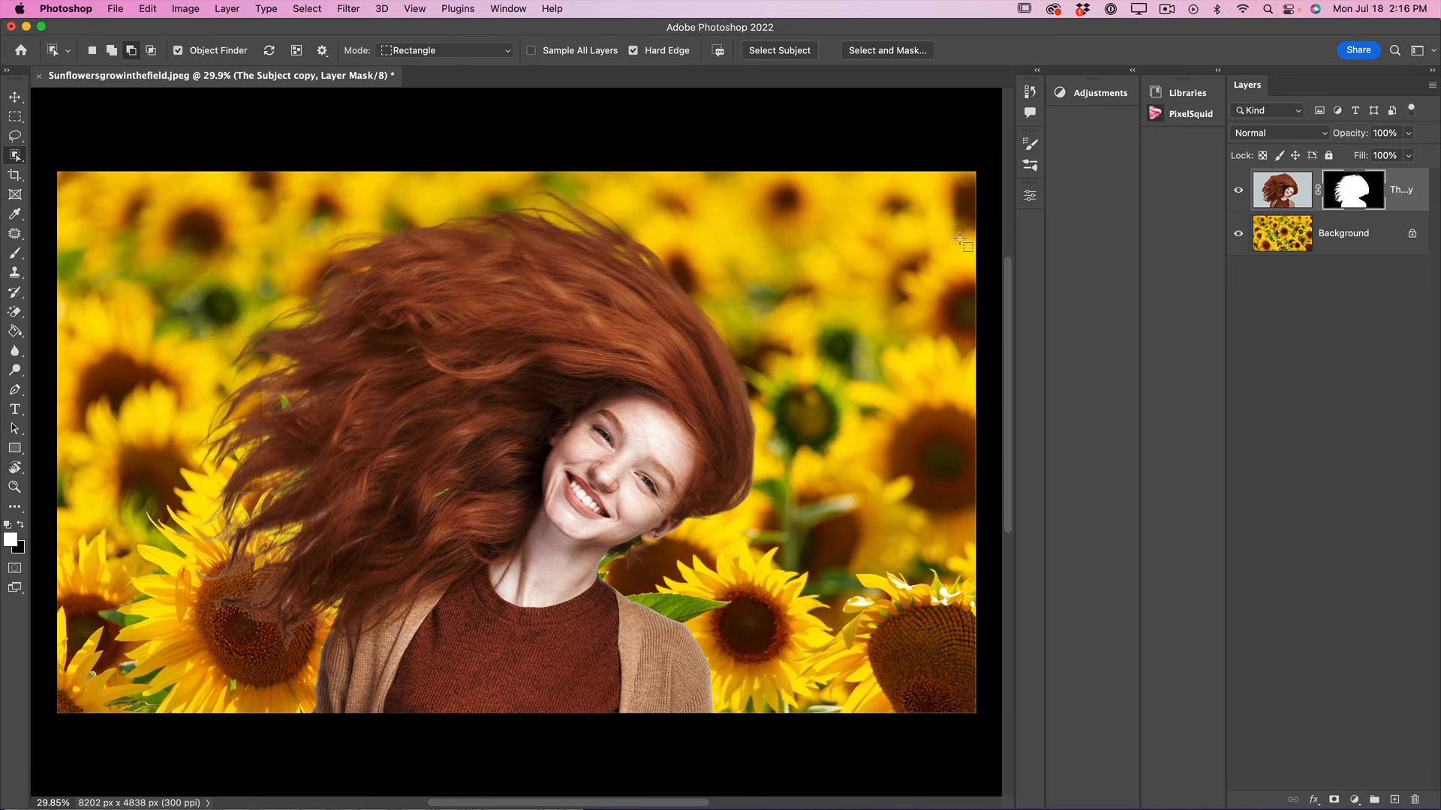
Check the Double Click Layer Mask Launches Select and Mask Workspace option in the Tools preferences and keep it enabled.
click(66, 10)
mouse_move(89, 70)
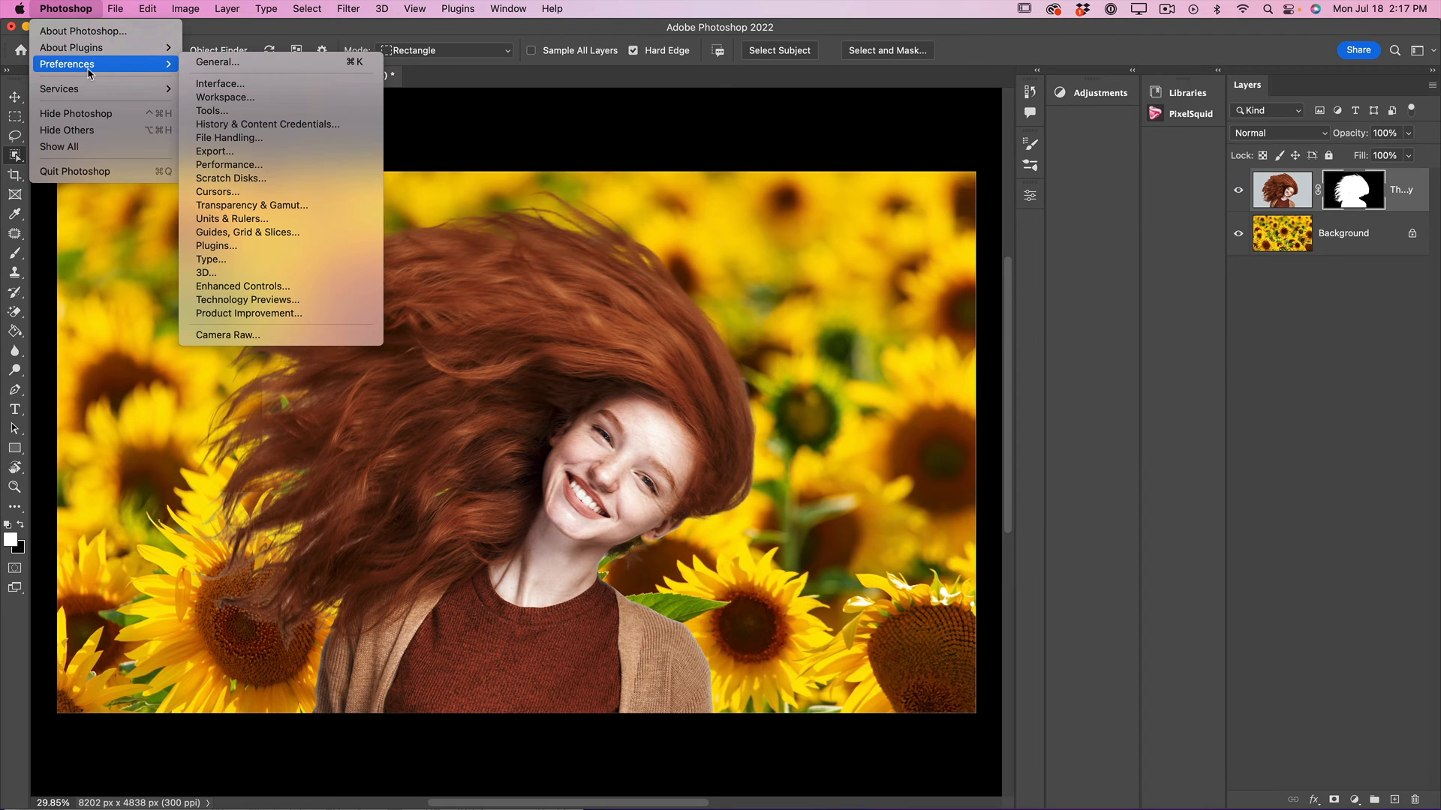
click(238, 113)
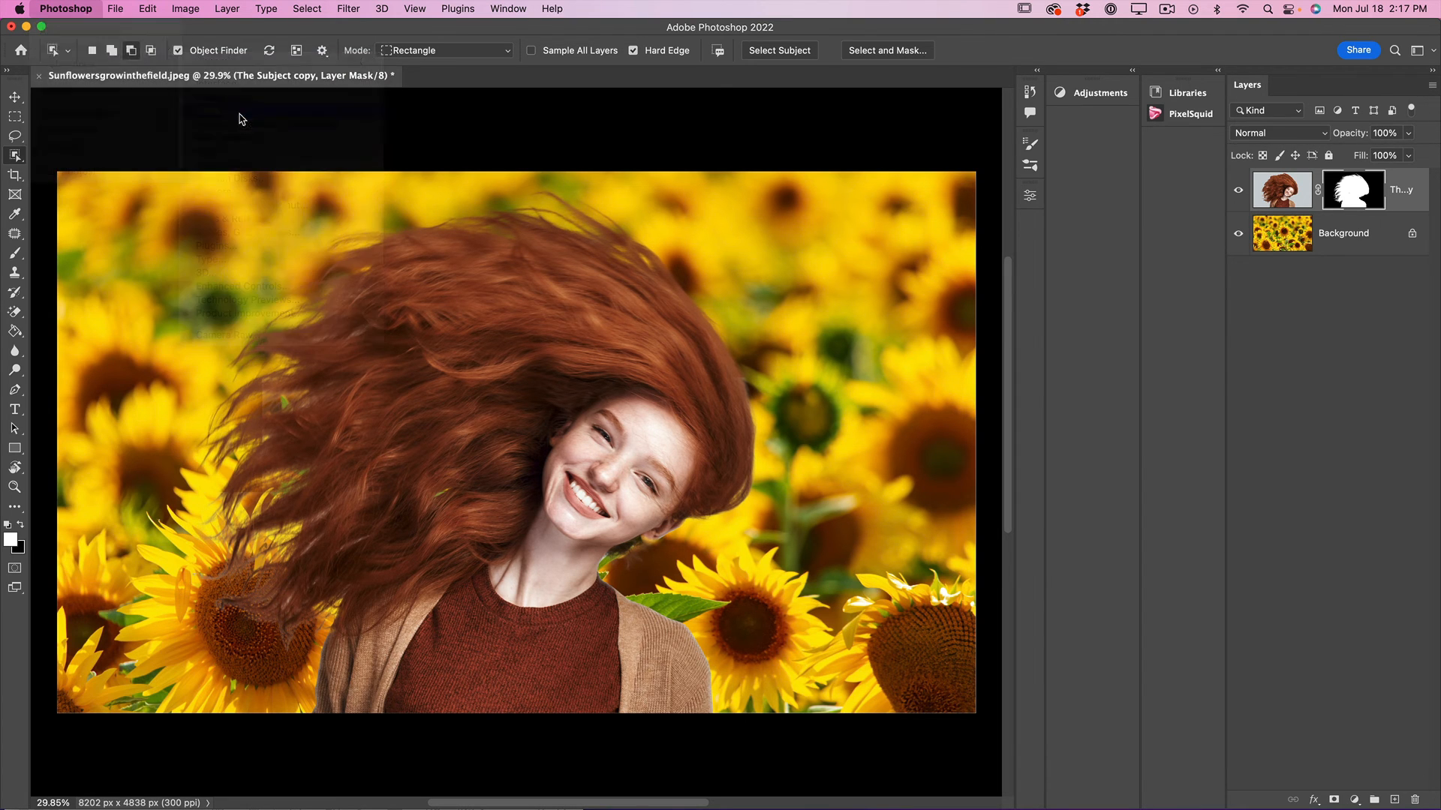
key(i)
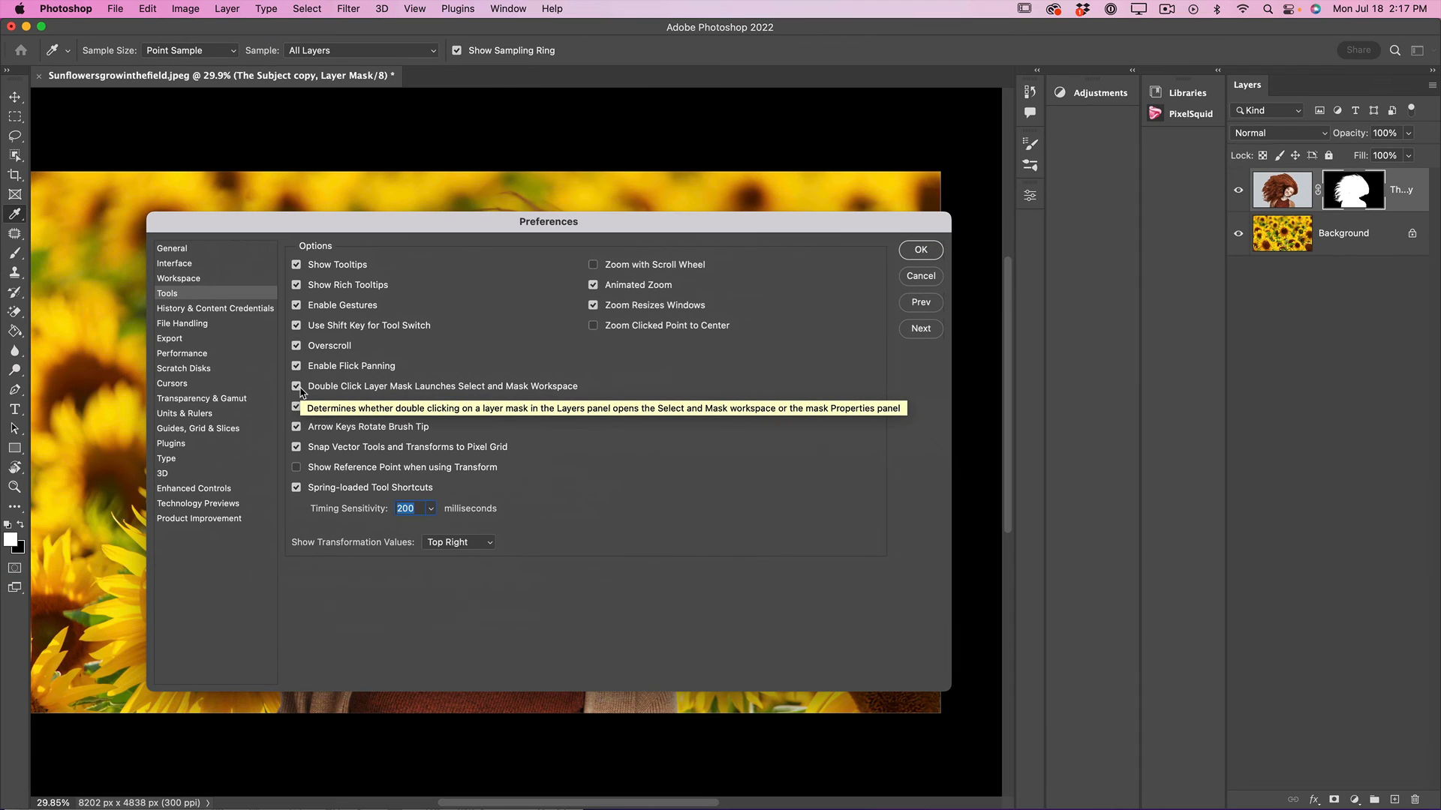
click(921, 249)
key(w)
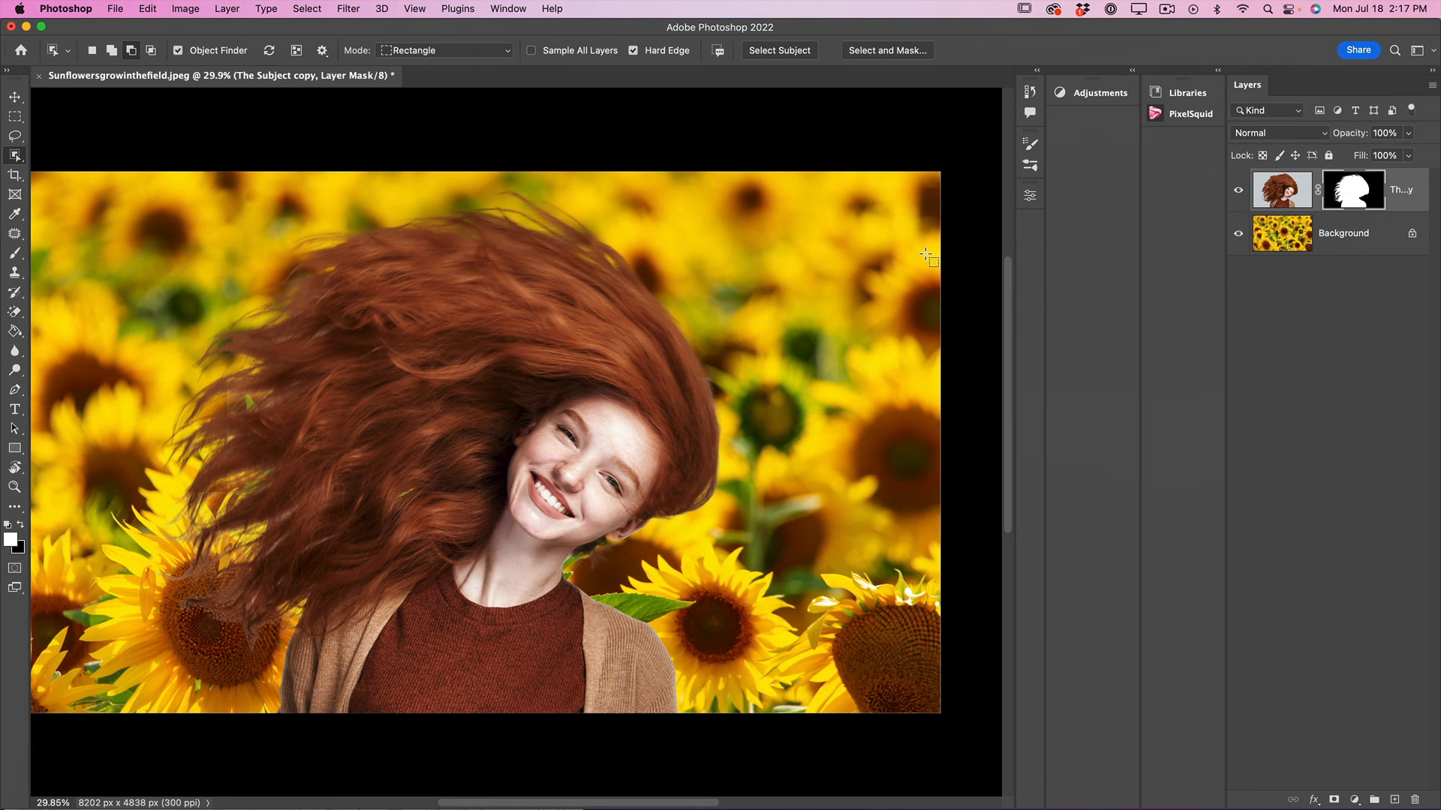
Reopen the cutout's mask in Select and Mask, enable Decontaminate Colors at 100%, and output to New Layer with Layer Mask.
double_click(1361, 196)
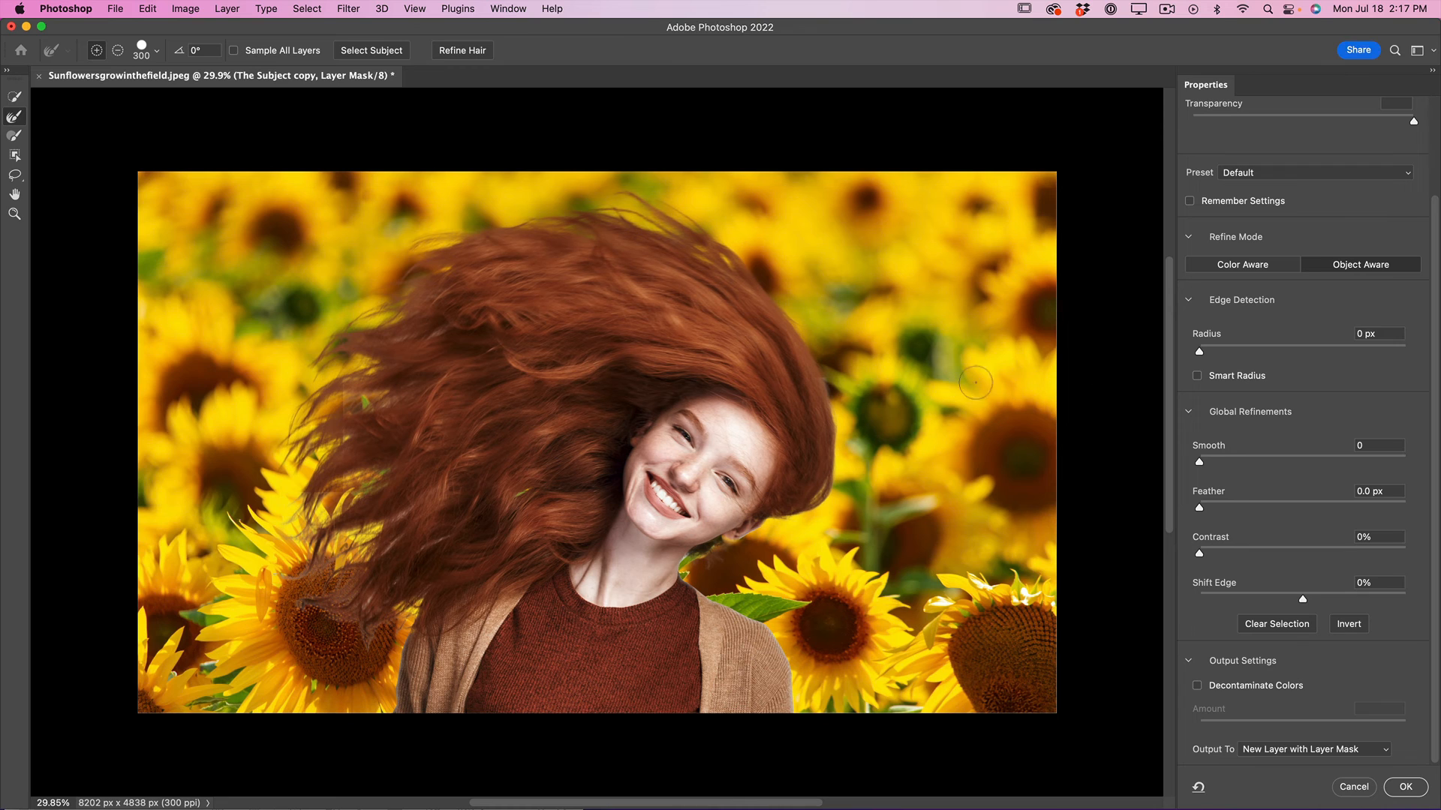
click(1200, 350)
click(1197, 703)
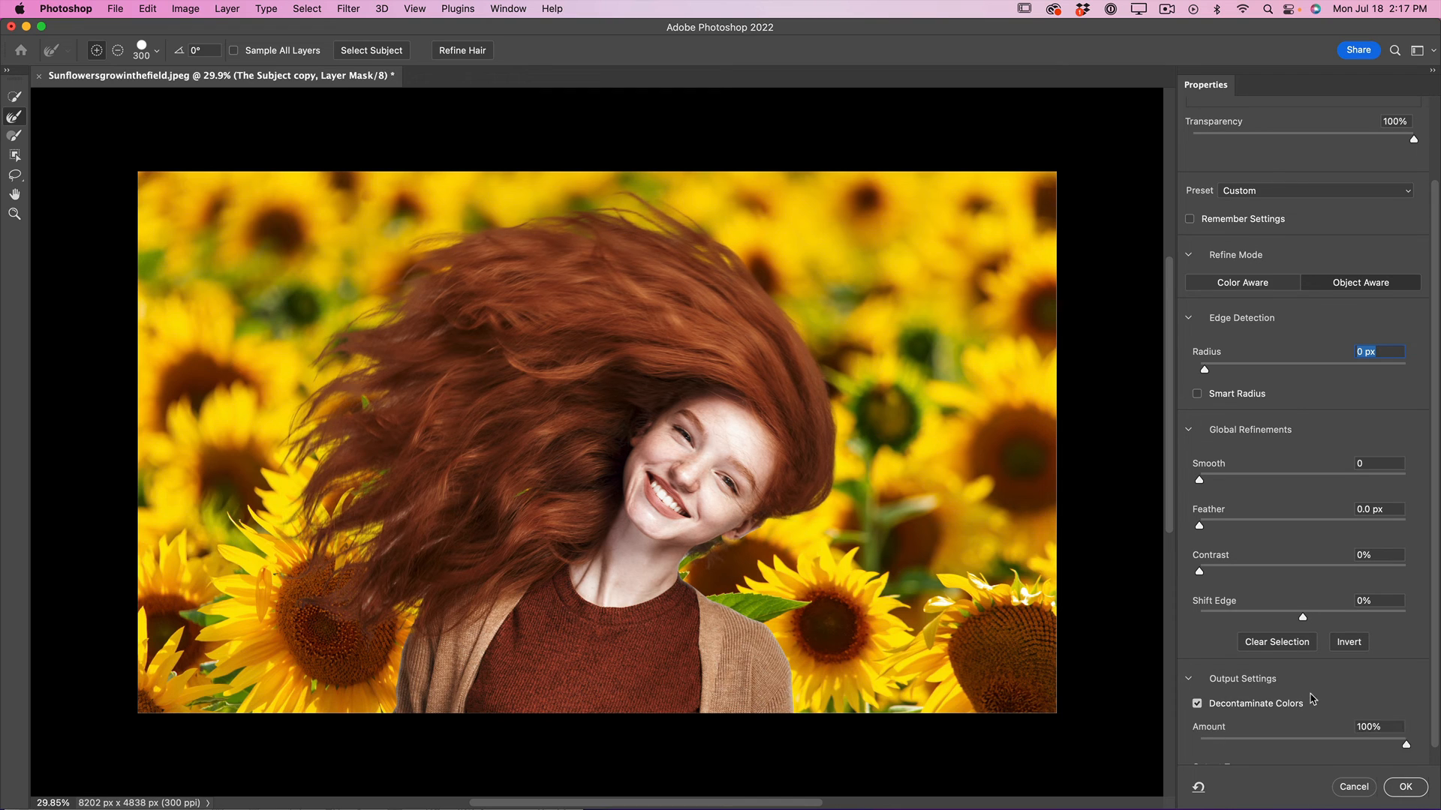
scroll(1311, 699, down, 1)
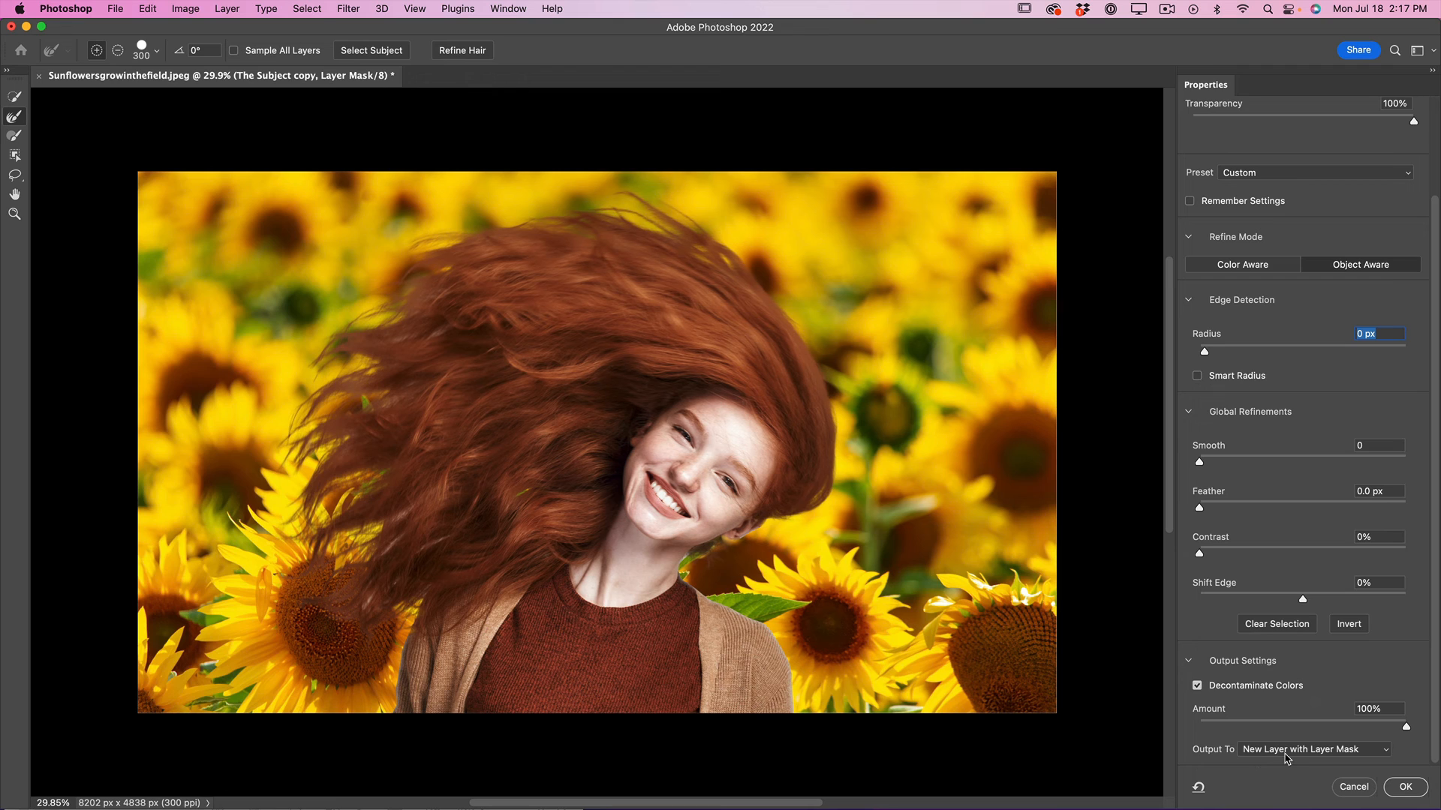
click(1406, 787)
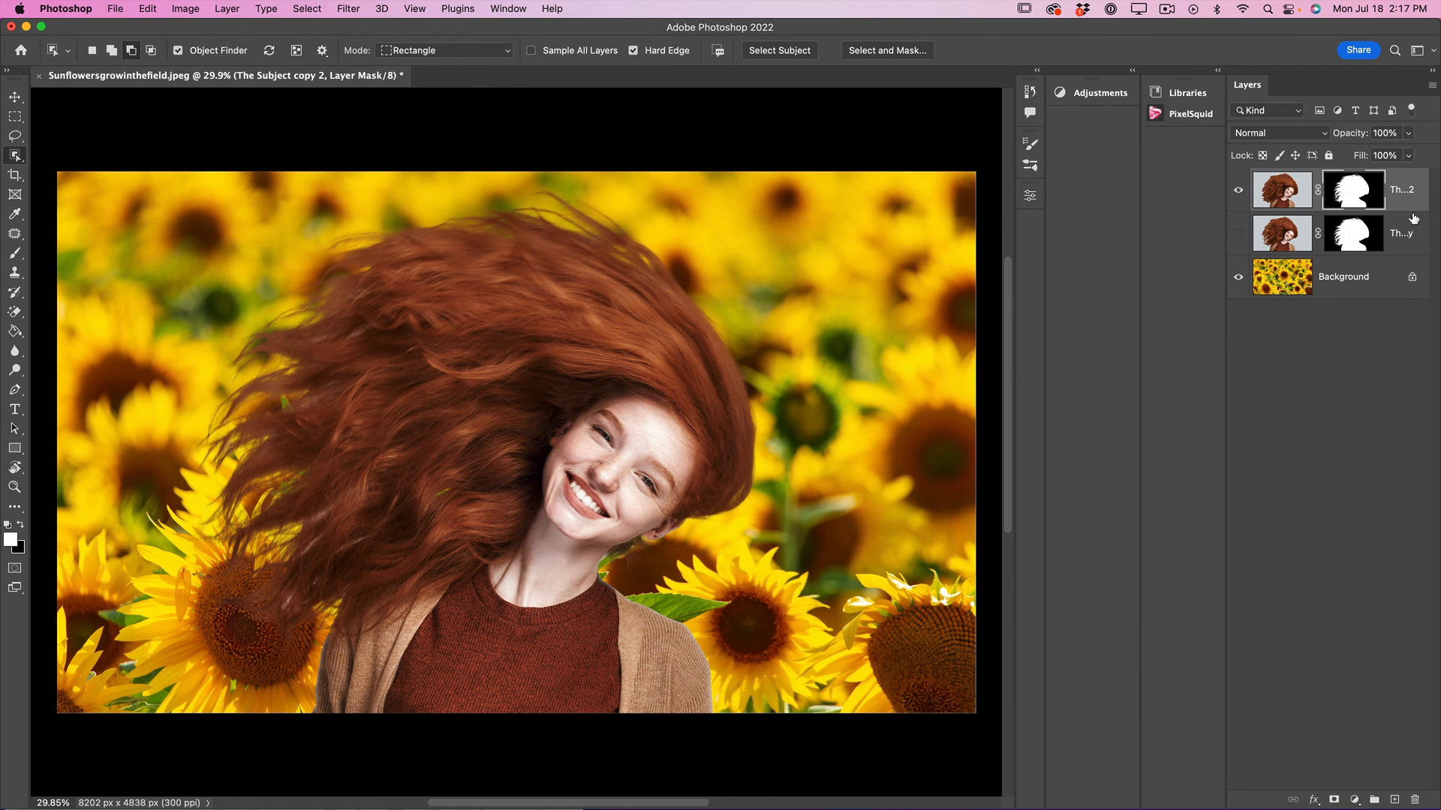
drag(1414, 219, 1413, 210)
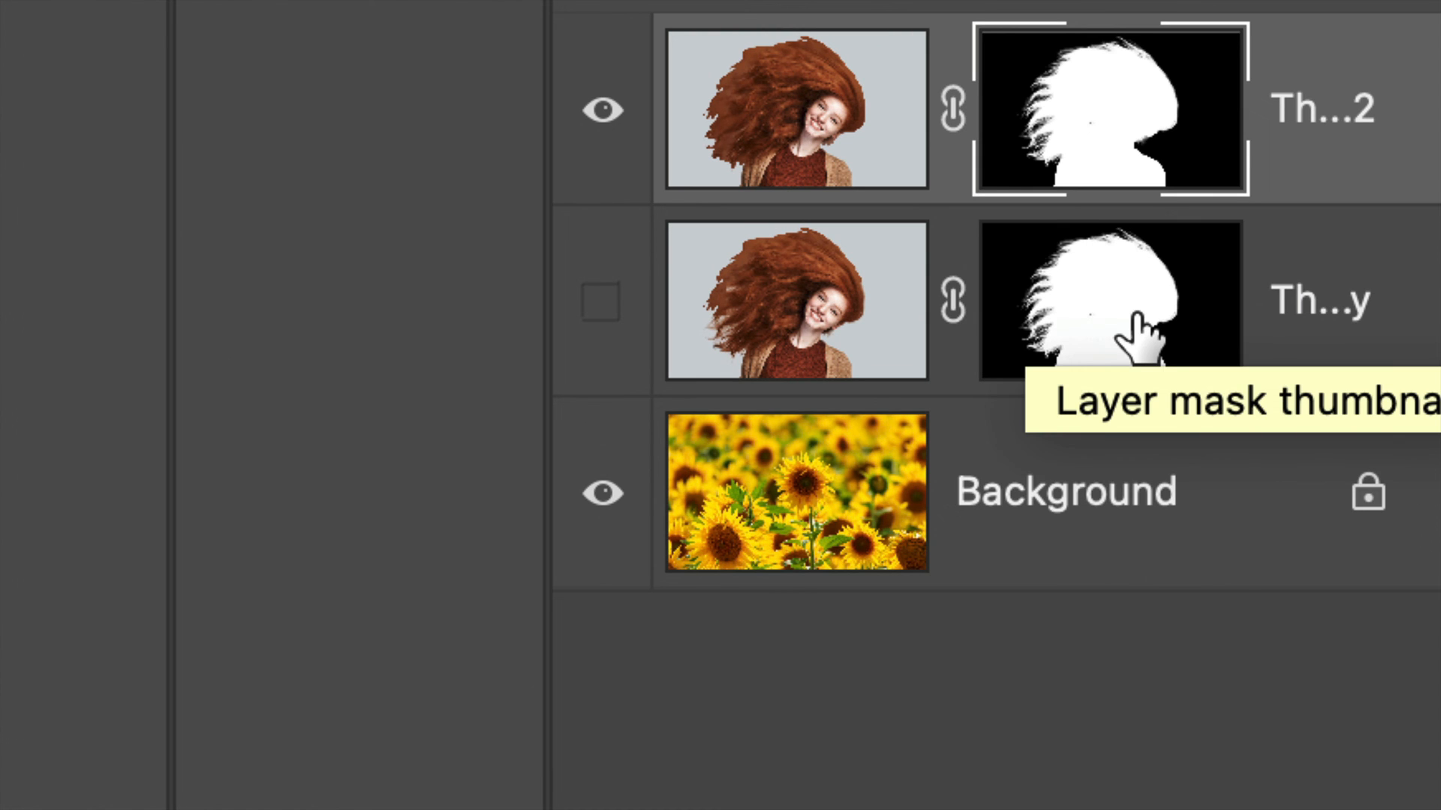
drag(1137, 315, 1138, 314)
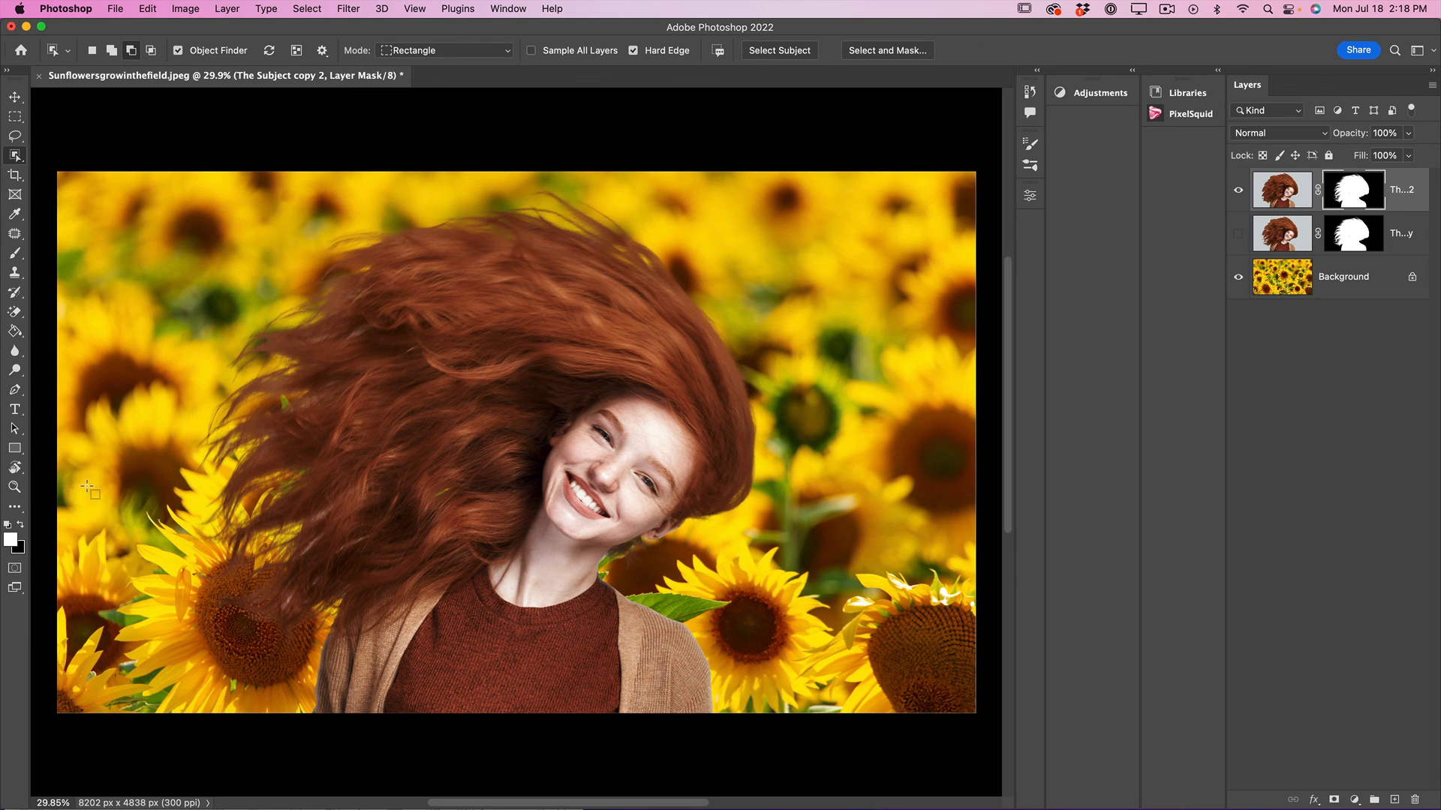
click(15, 487)
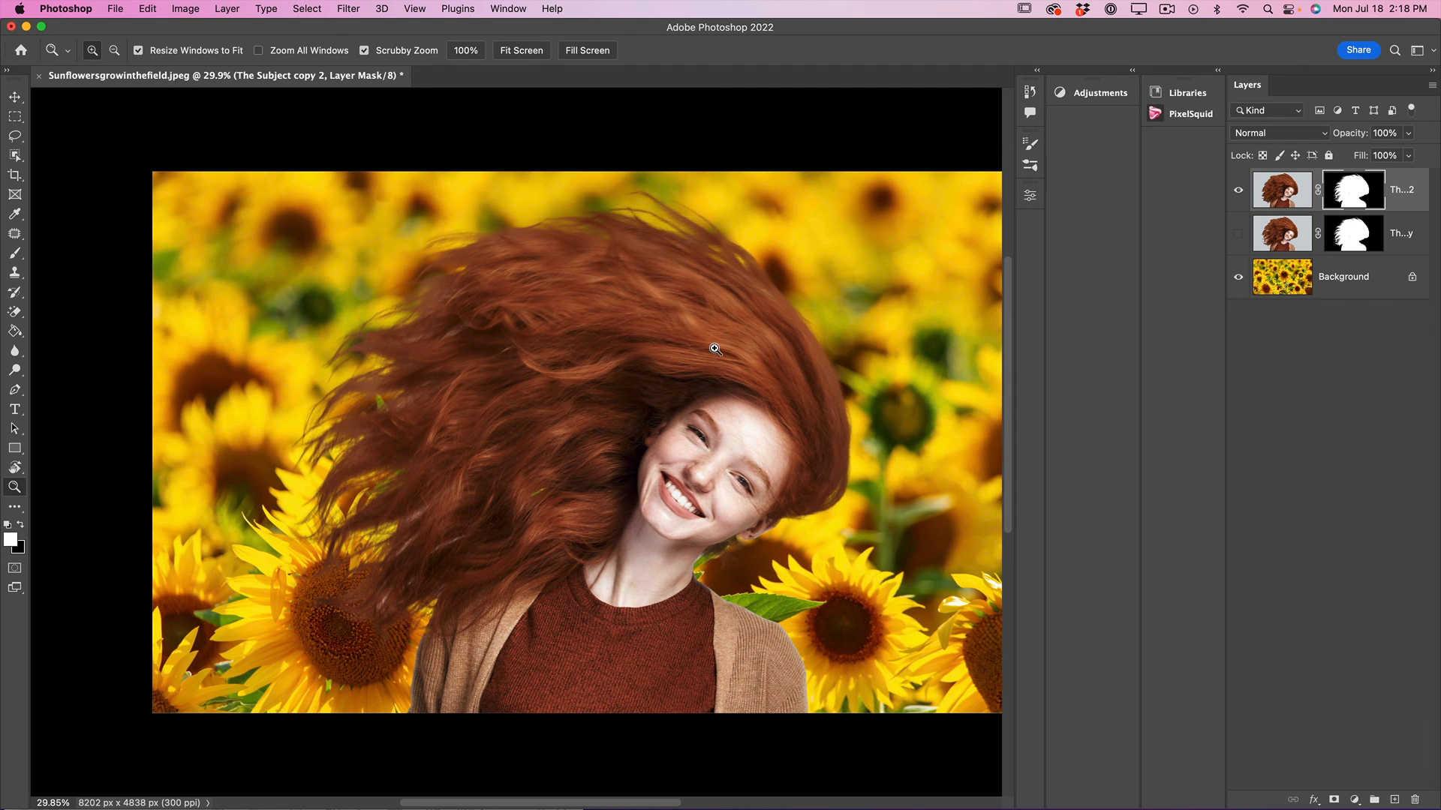
drag(548, 360, 712, 415)
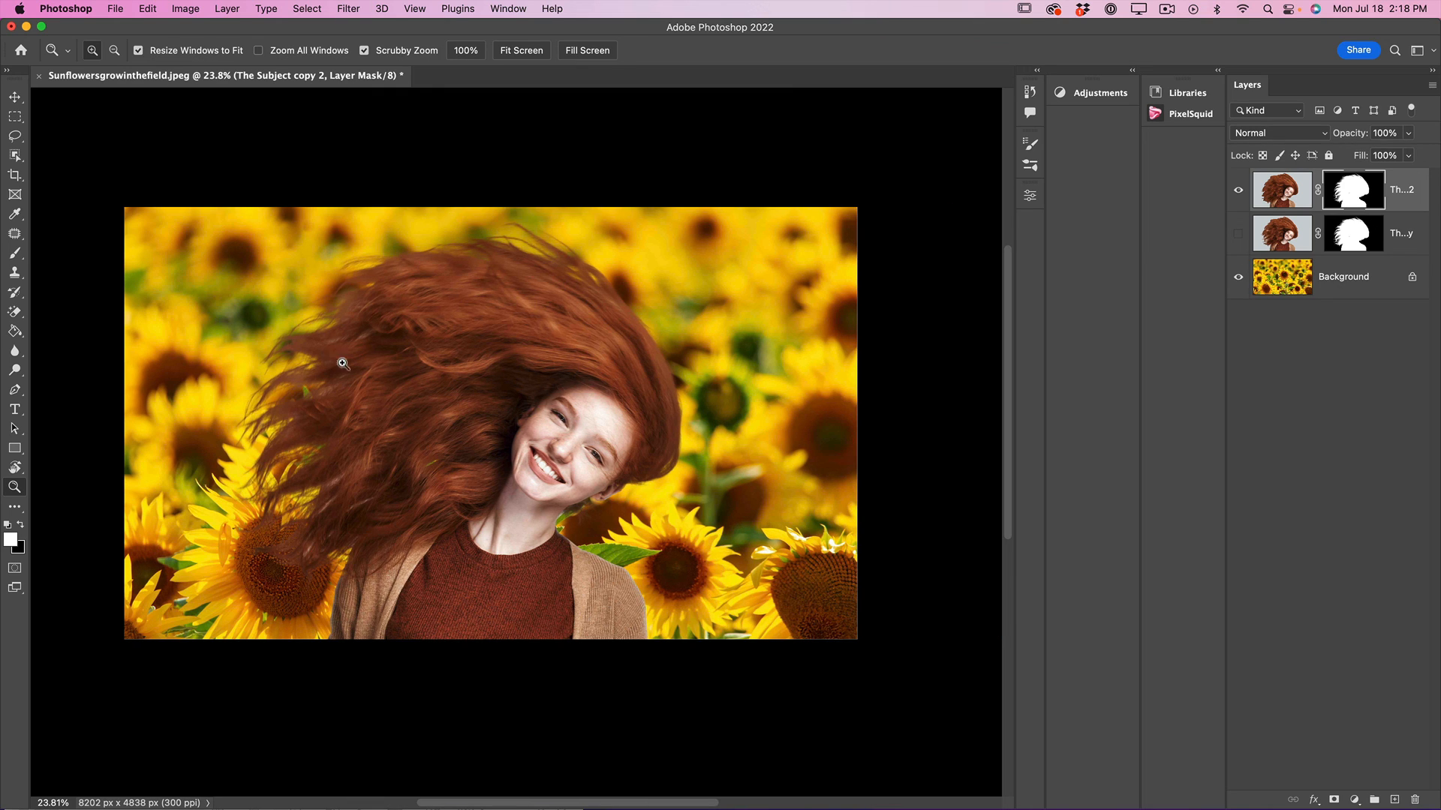